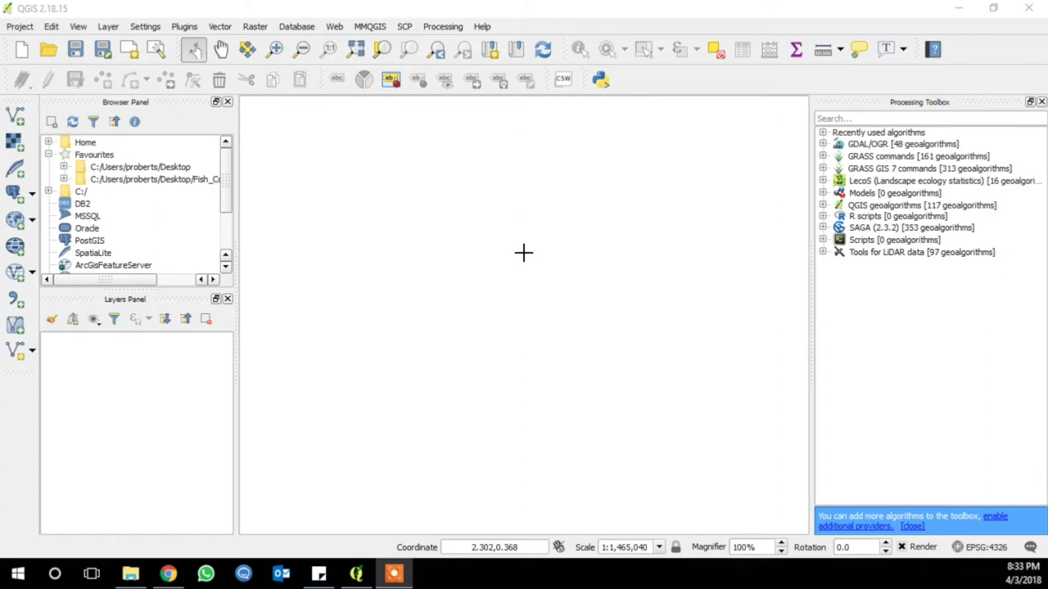
Search the plugin manager for 'lecos' and install LecoS - Landscape Ecology Statistics.
left_click(185, 26)
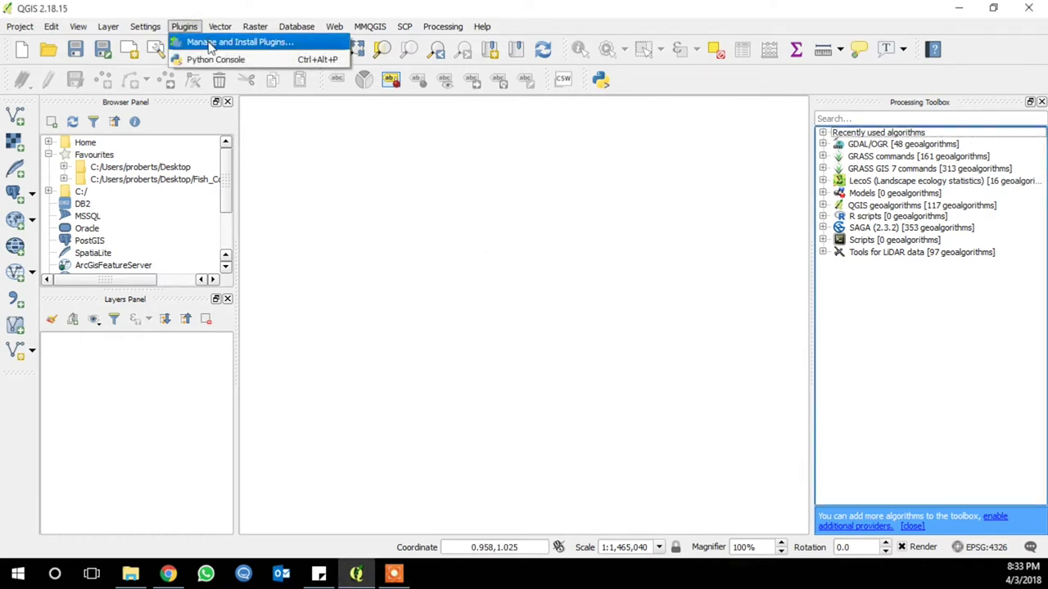
left_click(210, 44)
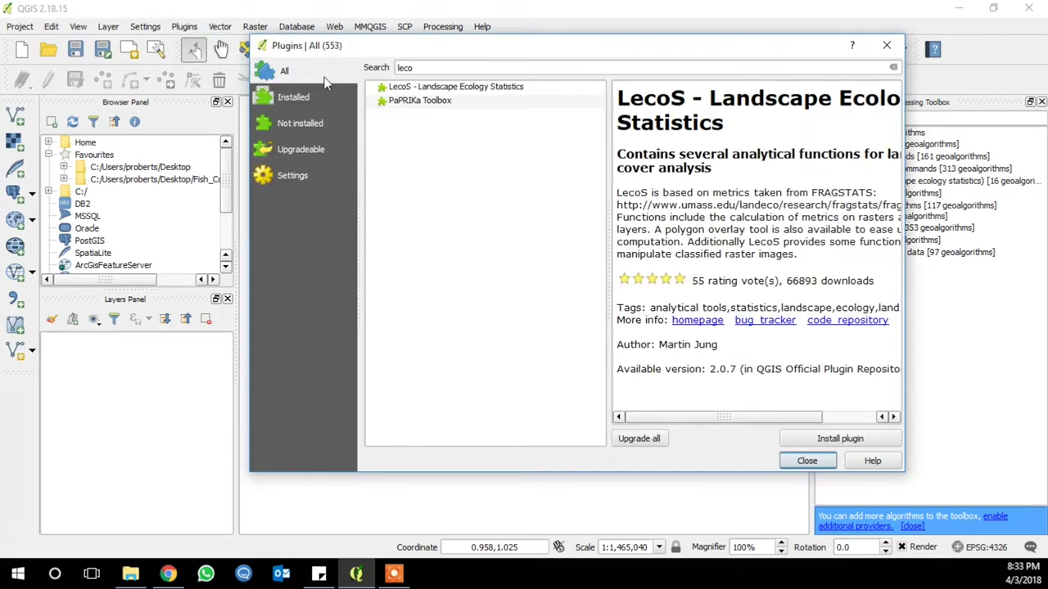
double_click(447, 67)
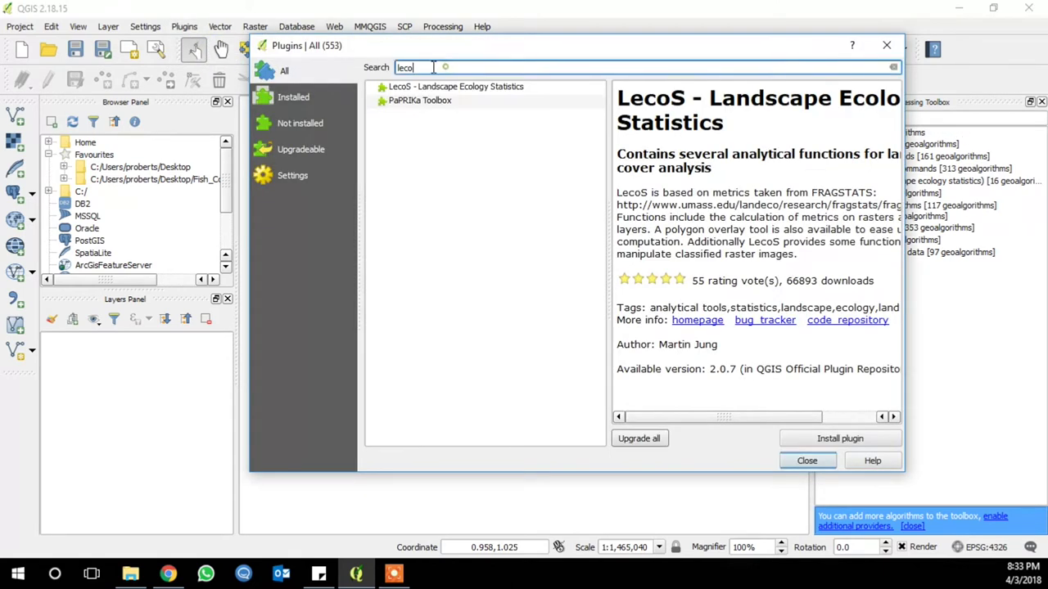
type("lecos")
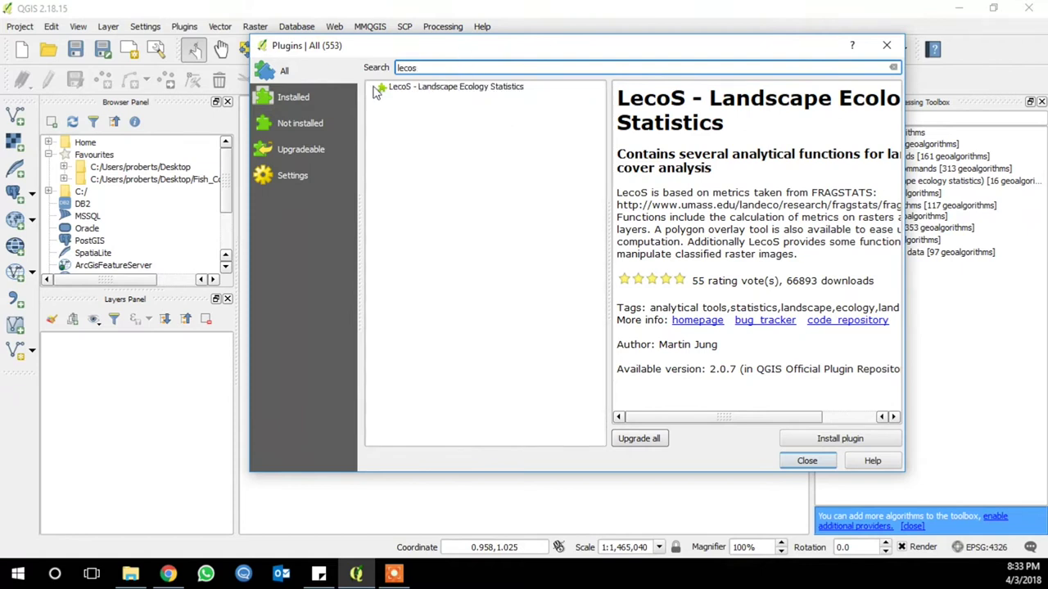
left_click(505, 88)
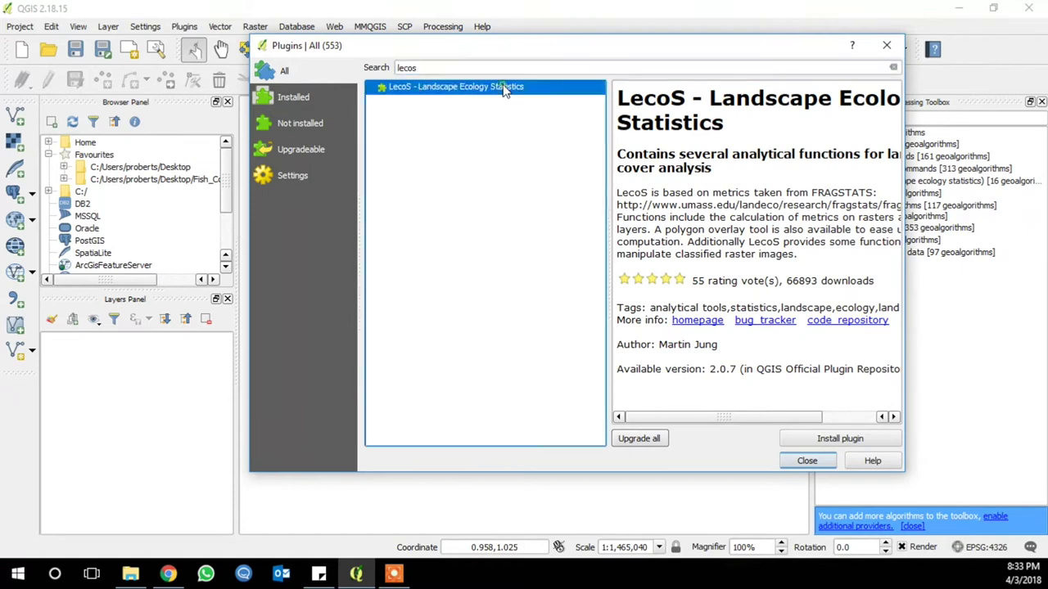
left_click_drag(905, 148, 1035, 163)
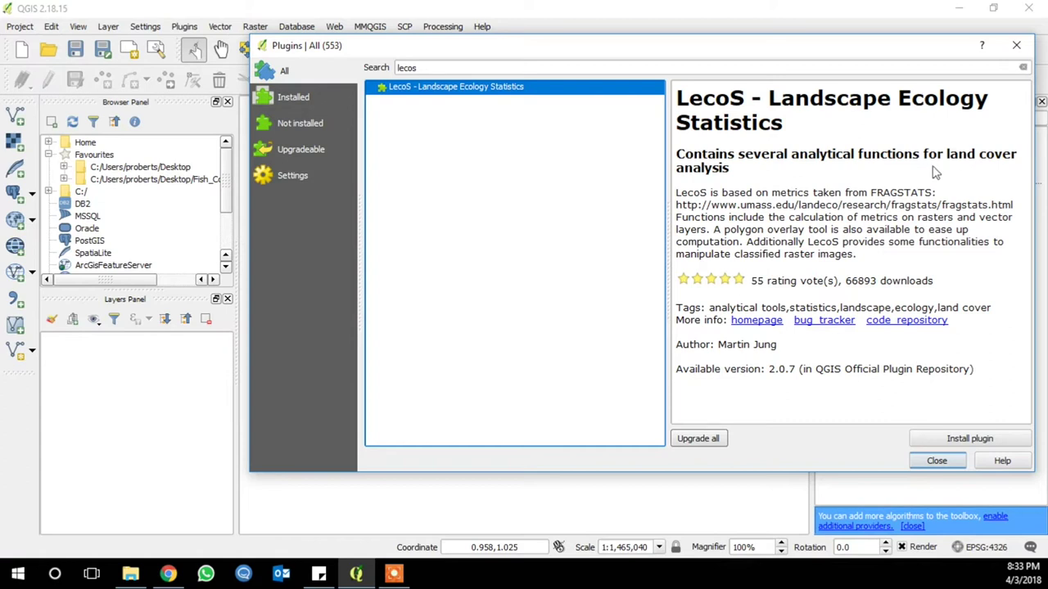
left_click(953, 439)
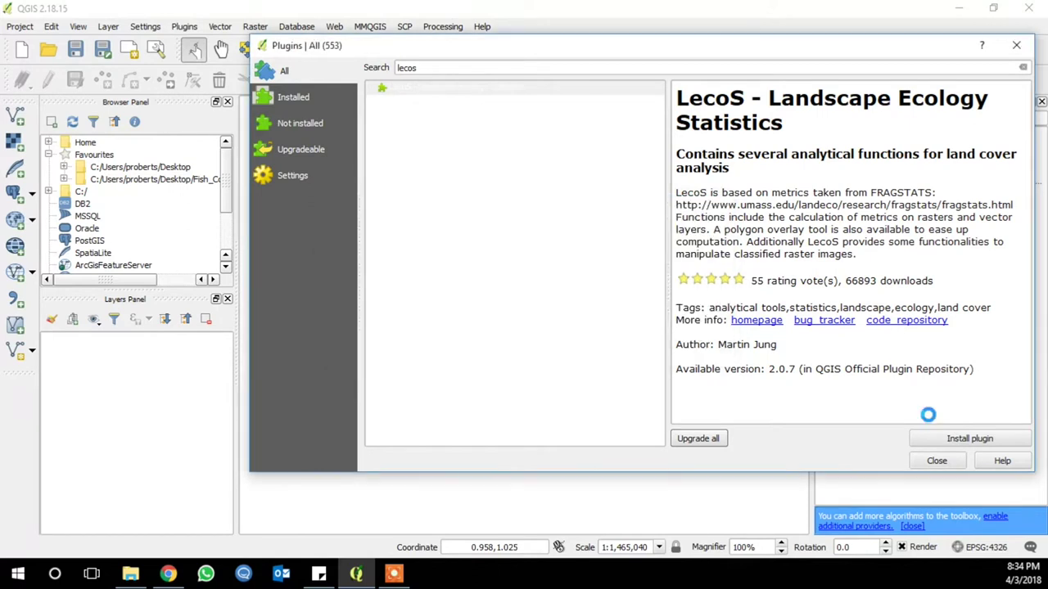
left_click(935, 460)
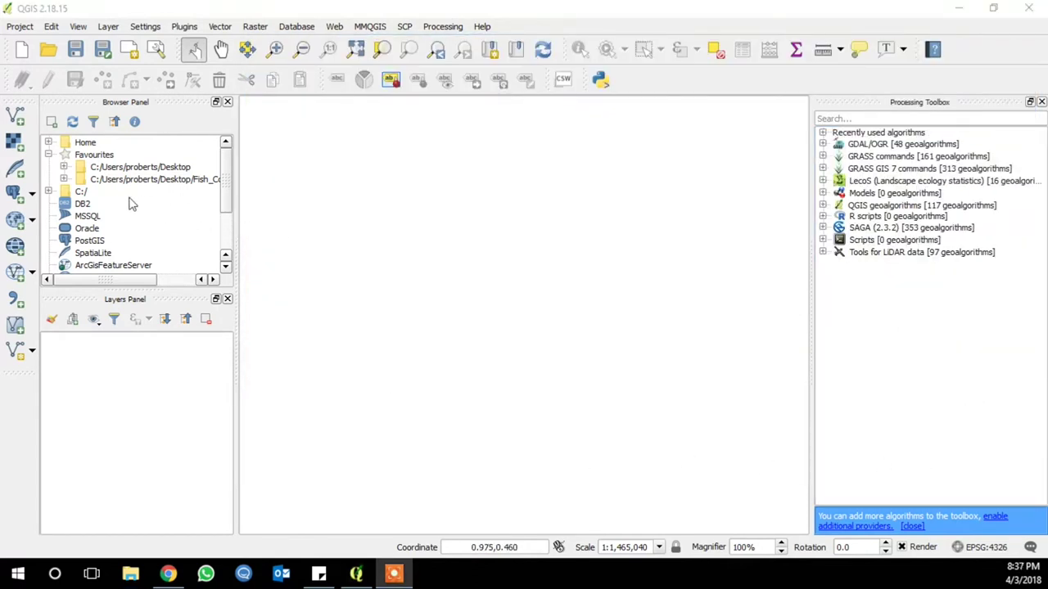
Add a1977.tif from Desktop > Mangroves_QGIS in the Browser to the Layers panel.
left_click(64, 168)
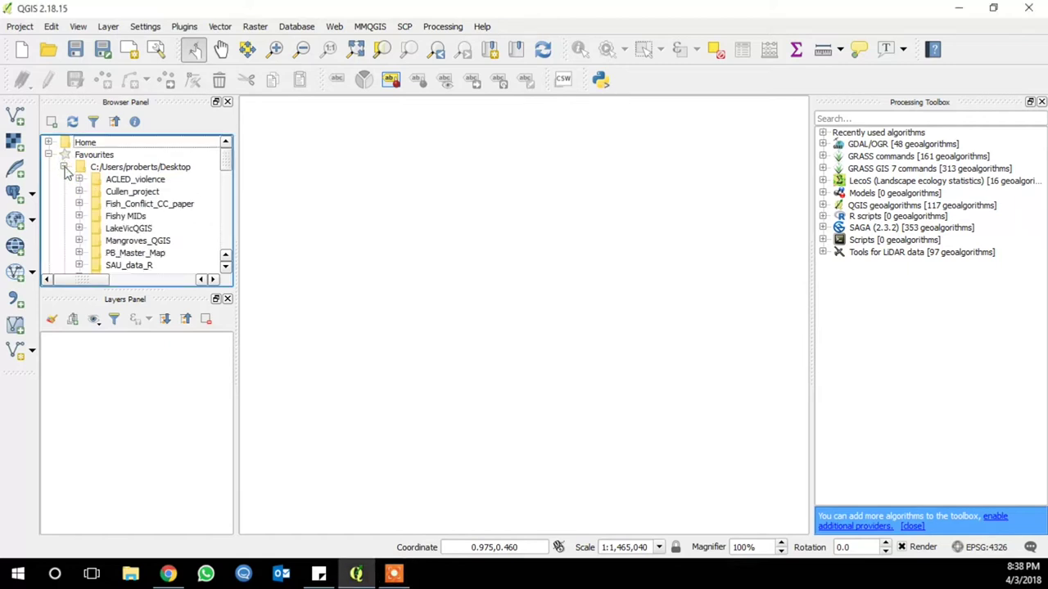
left_click(79, 240)
scroll(139, 215, "down", 1)
scroll(139, 214, "down", 1)
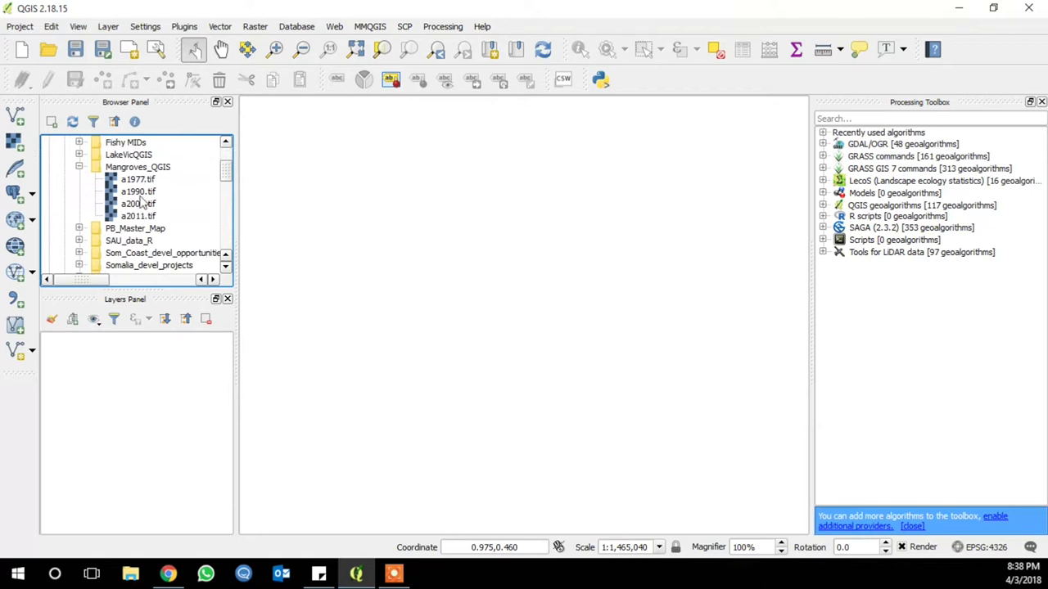
left_click_drag(145, 185, 133, 379)
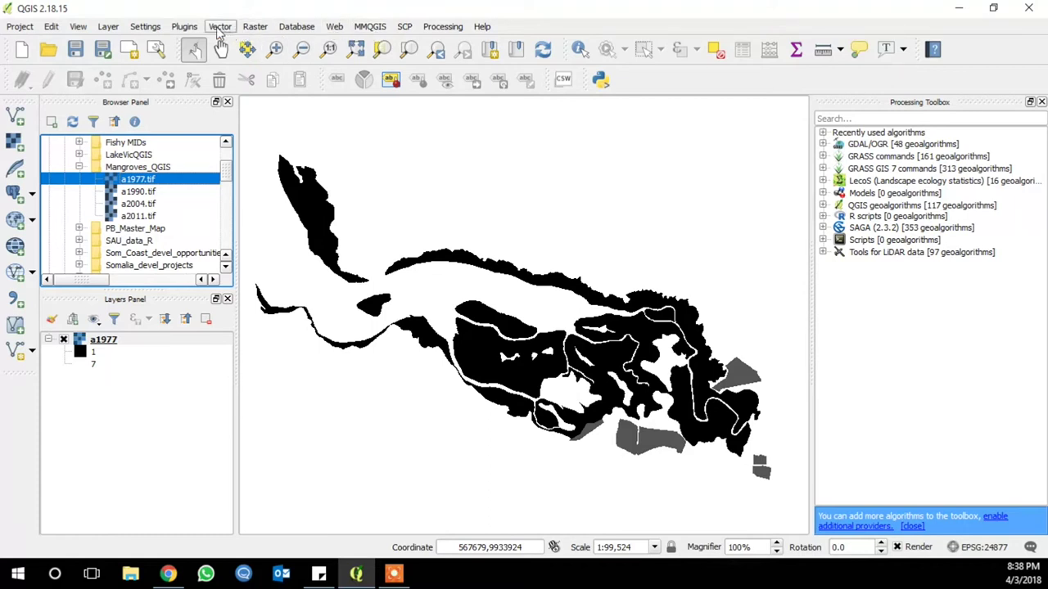
Load the OpenLayers Google Hybrid basemap and move it below a1977.
left_click(336, 27)
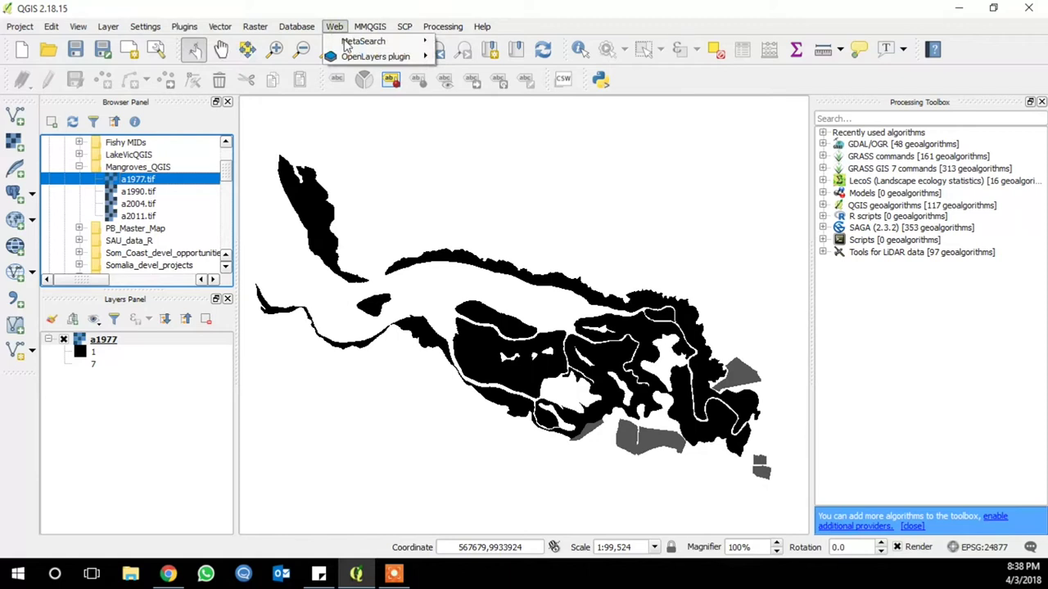
mouse_move(351, 56)
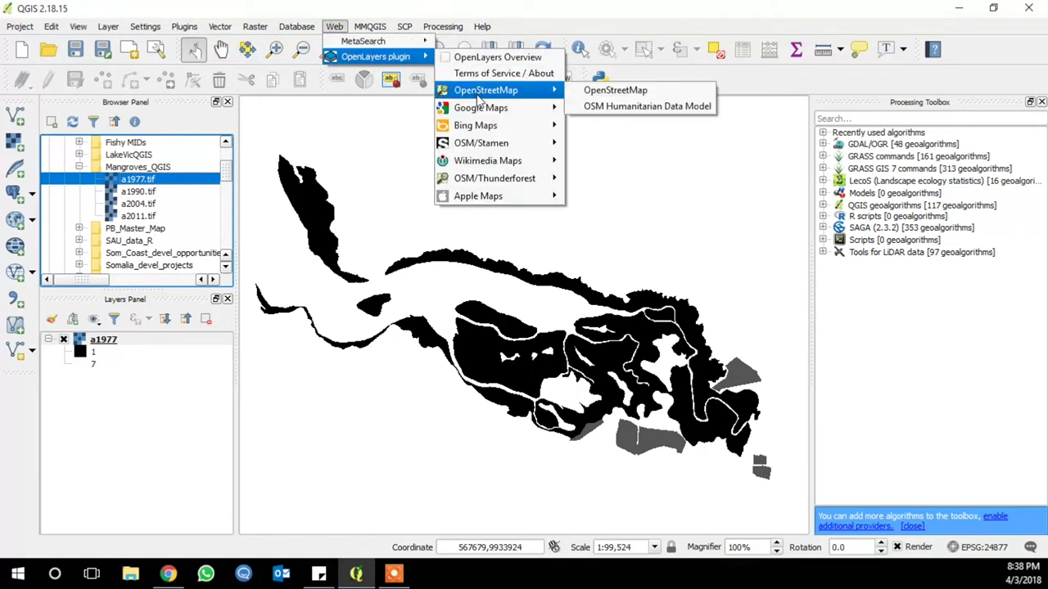
mouse_move(483, 109)
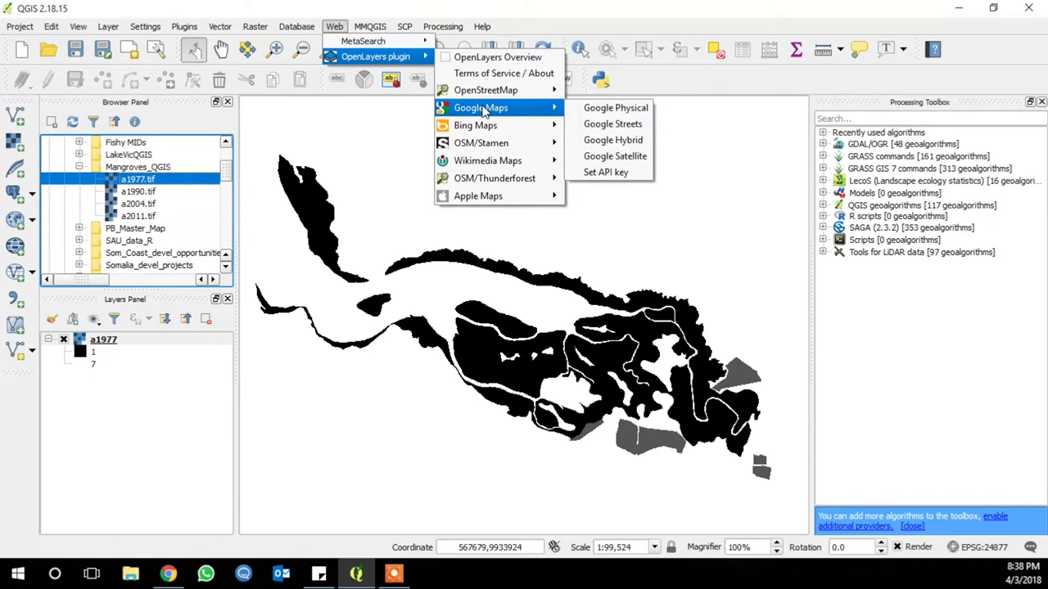
left_click(630, 143)
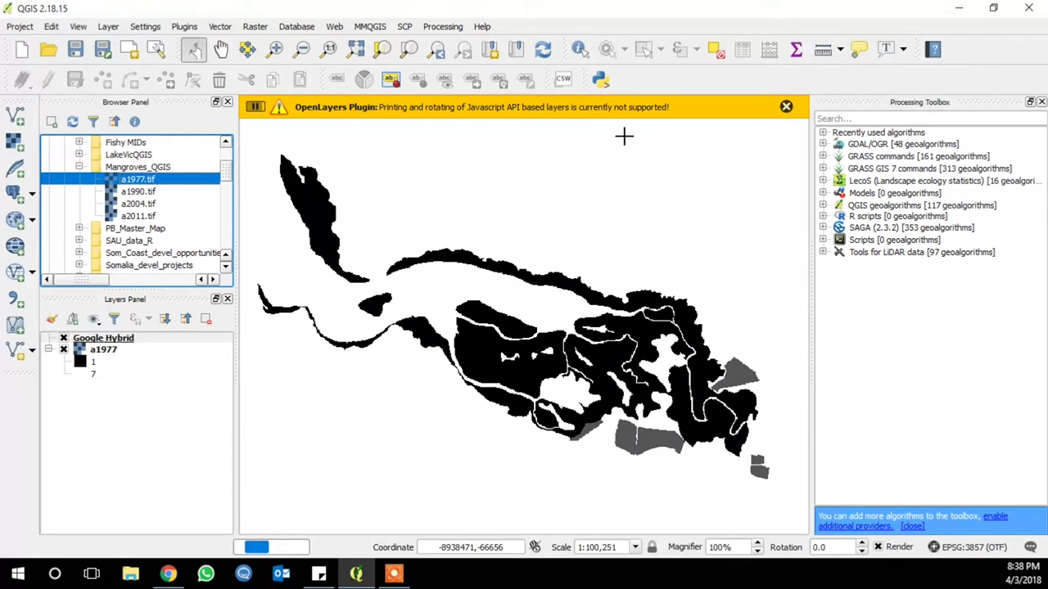
left_click(784, 107)
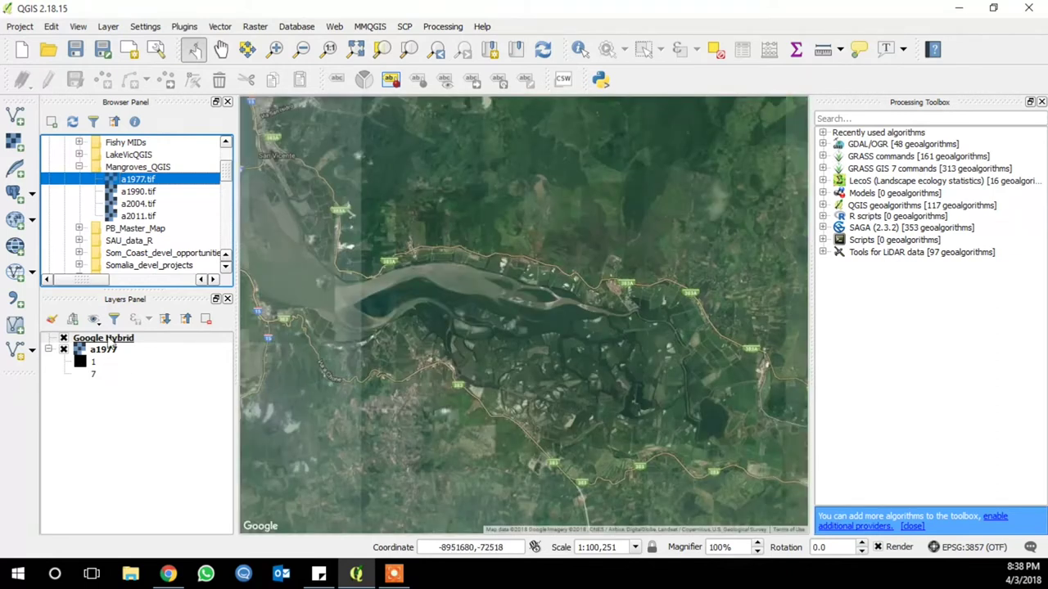
left_click_drag(117, 347, 105, 358)
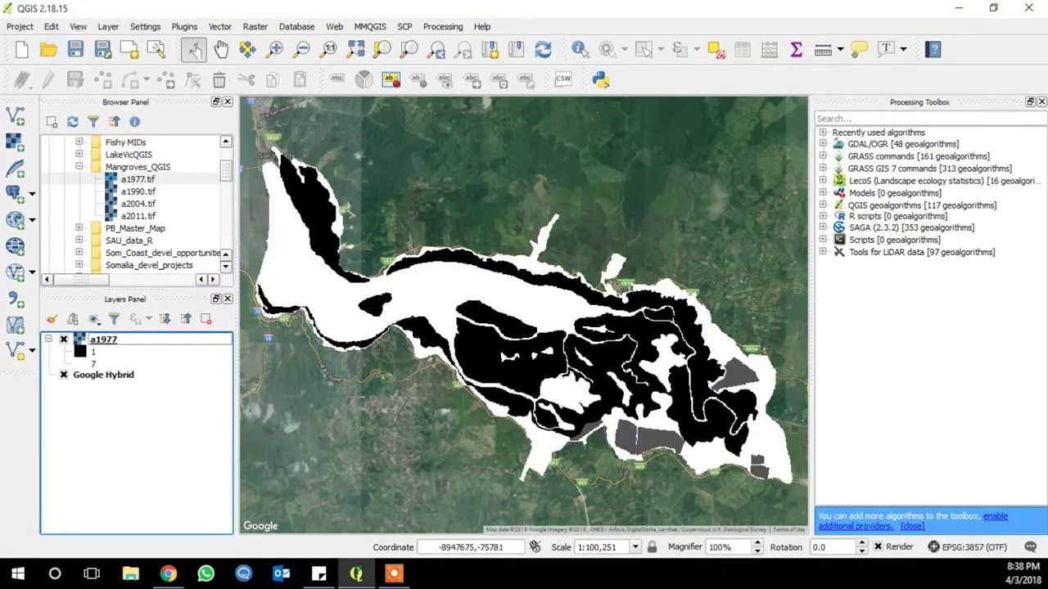
Set the a1977 layer's global transparency to 50% in its properties.
right_click(126, 337)
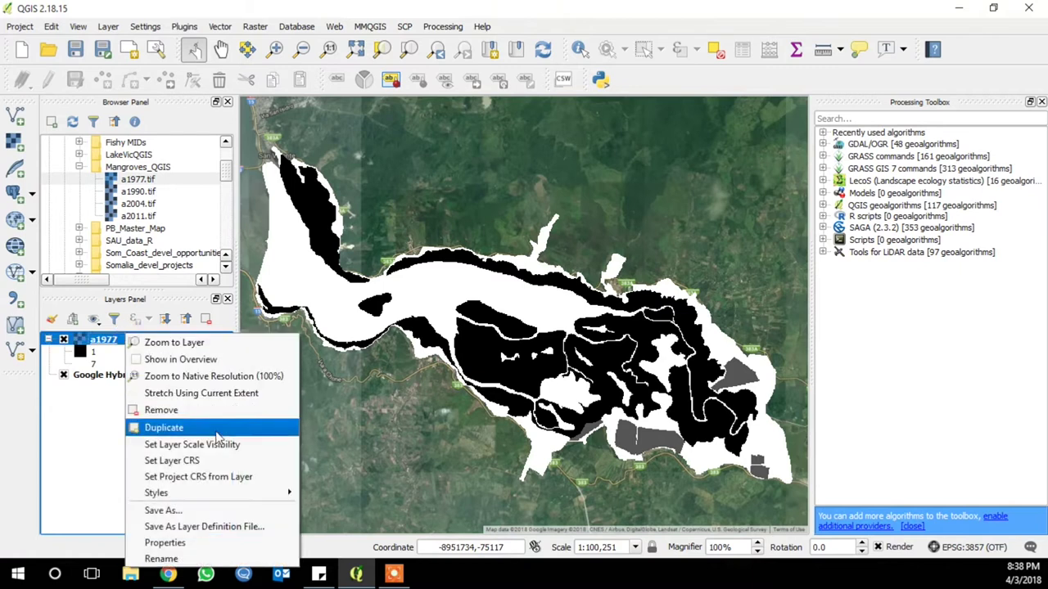
left_click(215, 542)
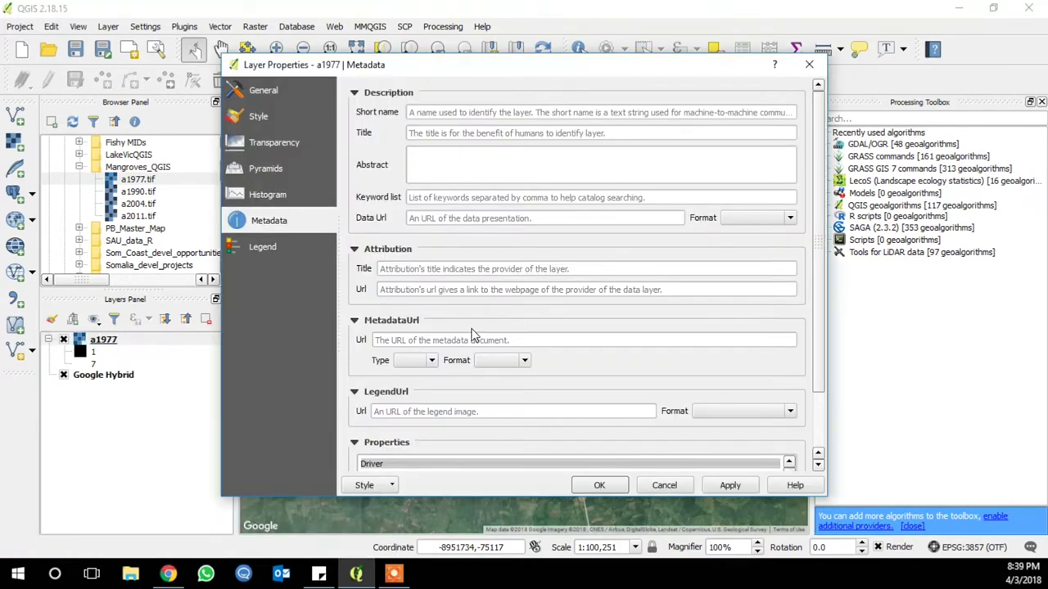
left_click(278, 144)
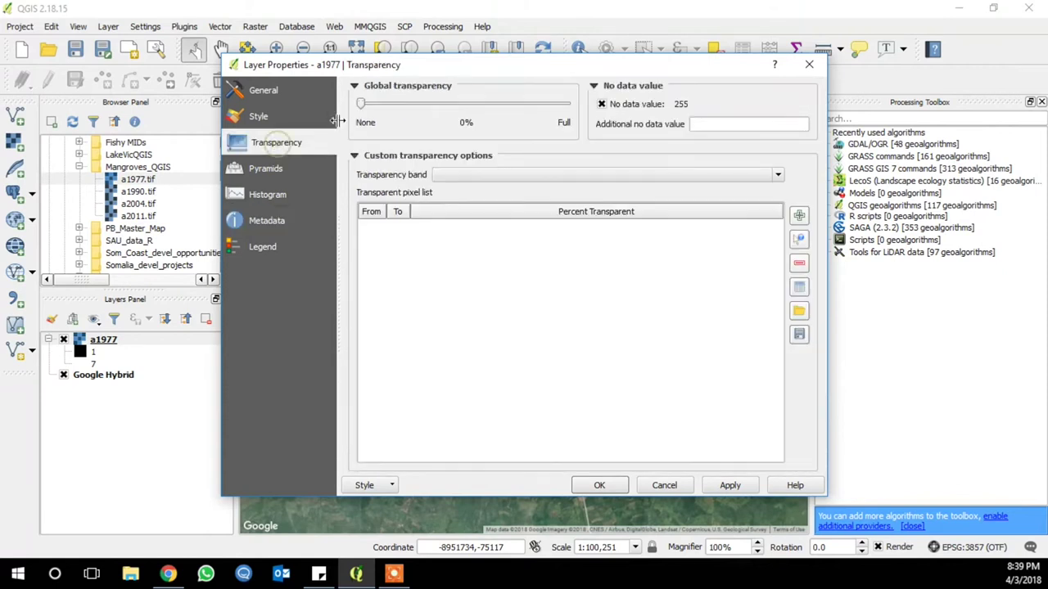
left_click_drag(362, 106, 465, 104)
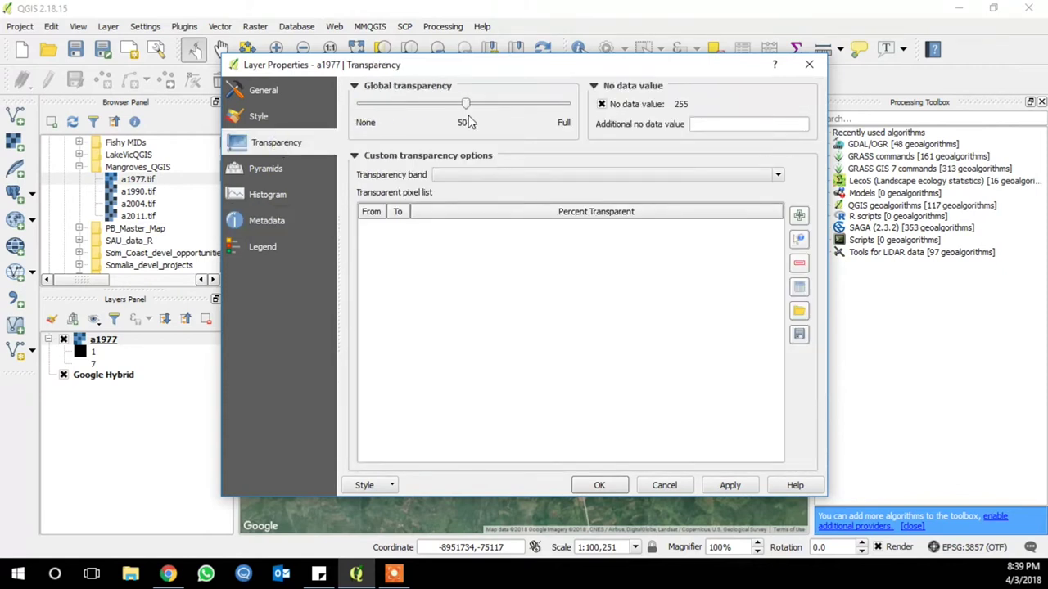
left_click(733, 485)
left_click(600, 485)
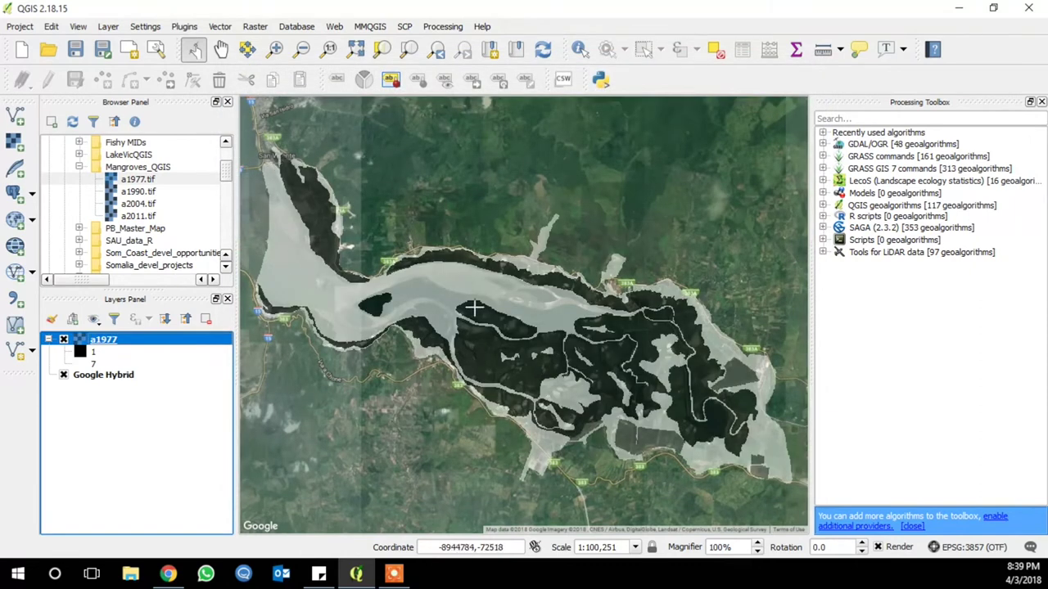
Uncheck a1977 and add a2011.tif from the Browser to the Layers panel.
scroll(542, 297, "up", 1)
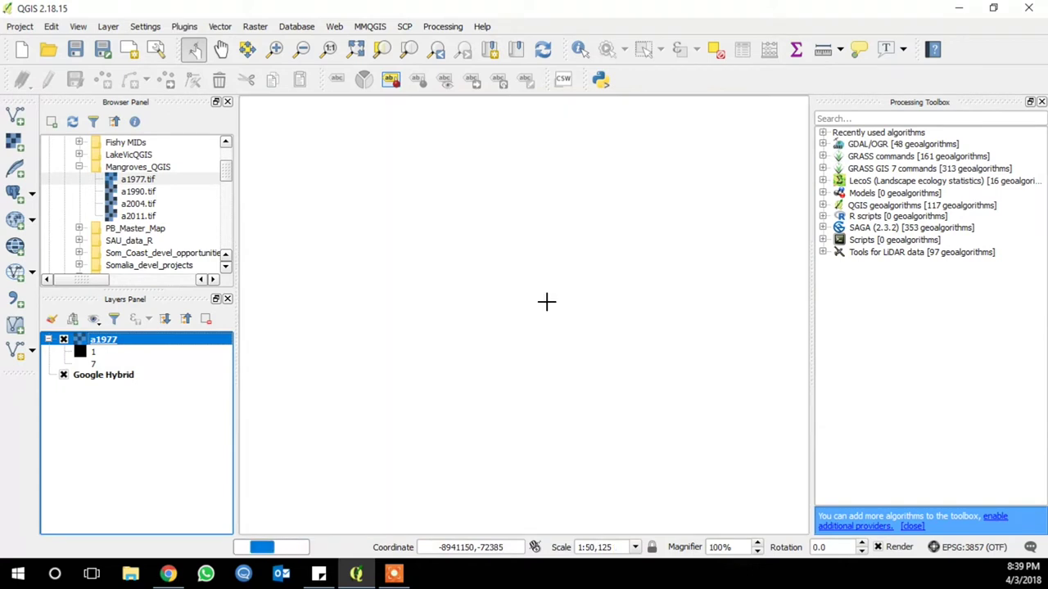
scroll(547, 308, "up", 1)
scroll(549, 308, "up", 1)
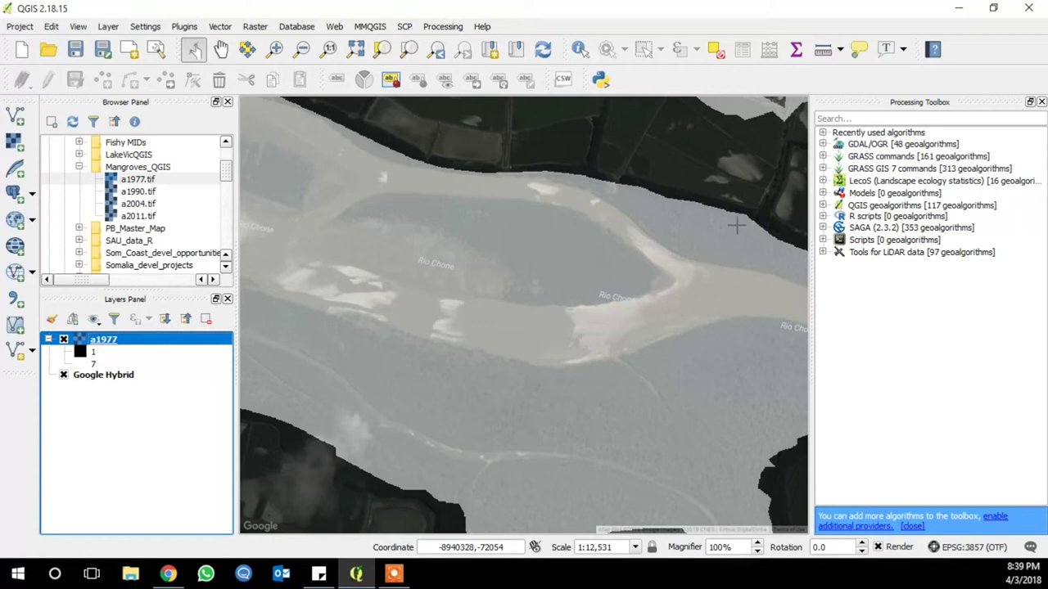
scroll(729, 251, "down", 1)
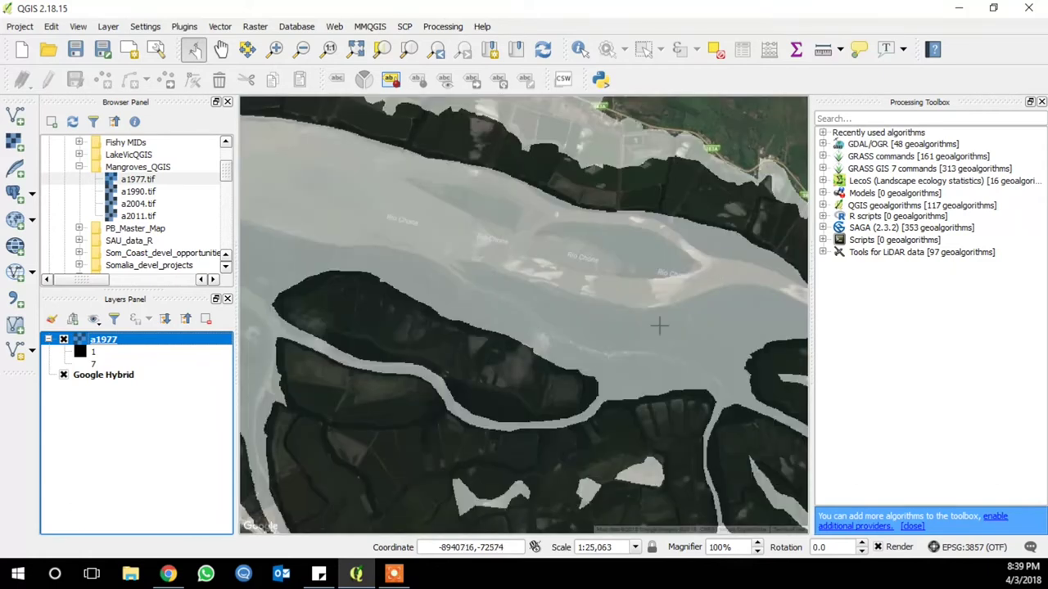
left_click(64, 340)
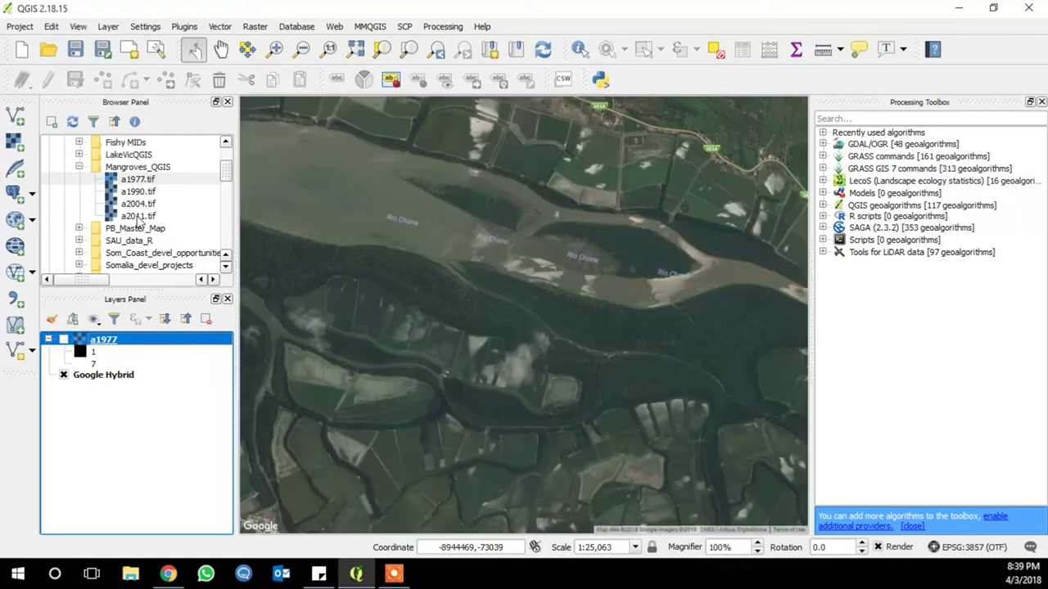
left_click_drag(139, 218, 117, 403)
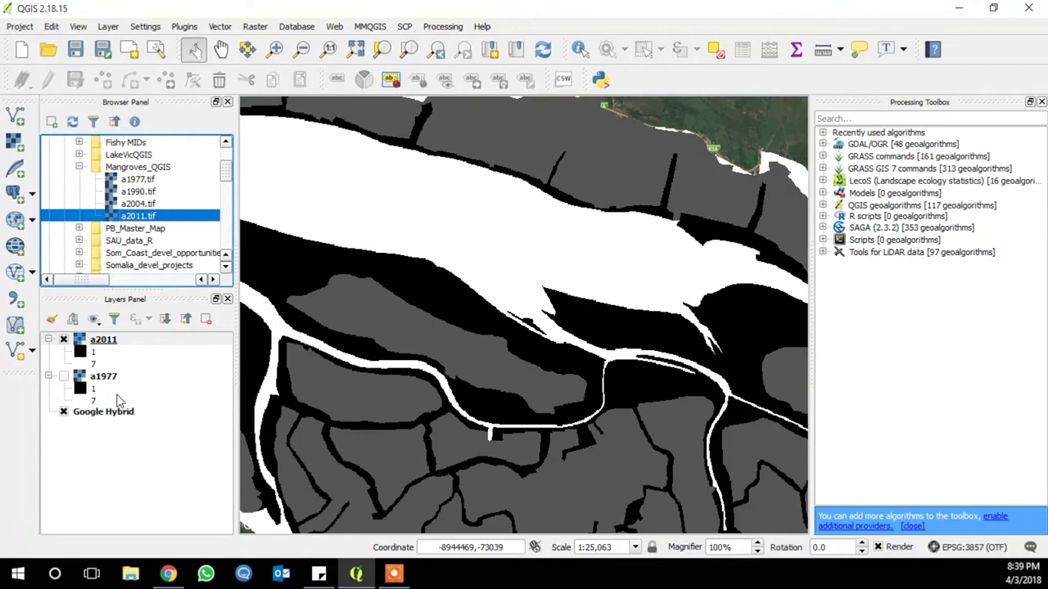
Set the a2011 layer's global transparency to about 51% in its properties.
right_click(114, 341)
left_click(158, 549)
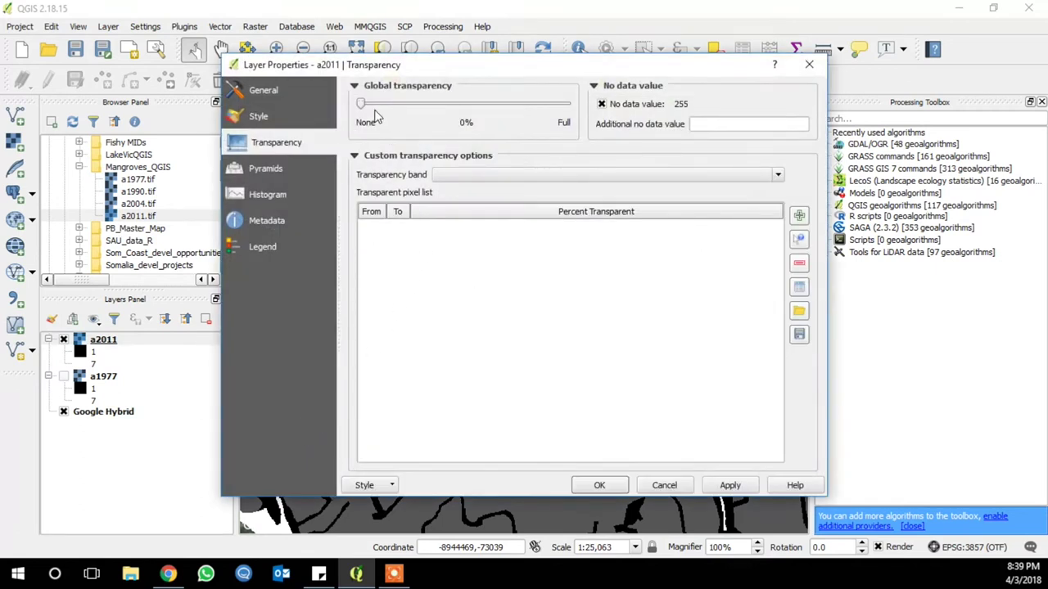
left_click_drag(360, 104, 468, 117)
left_click(733, 485)
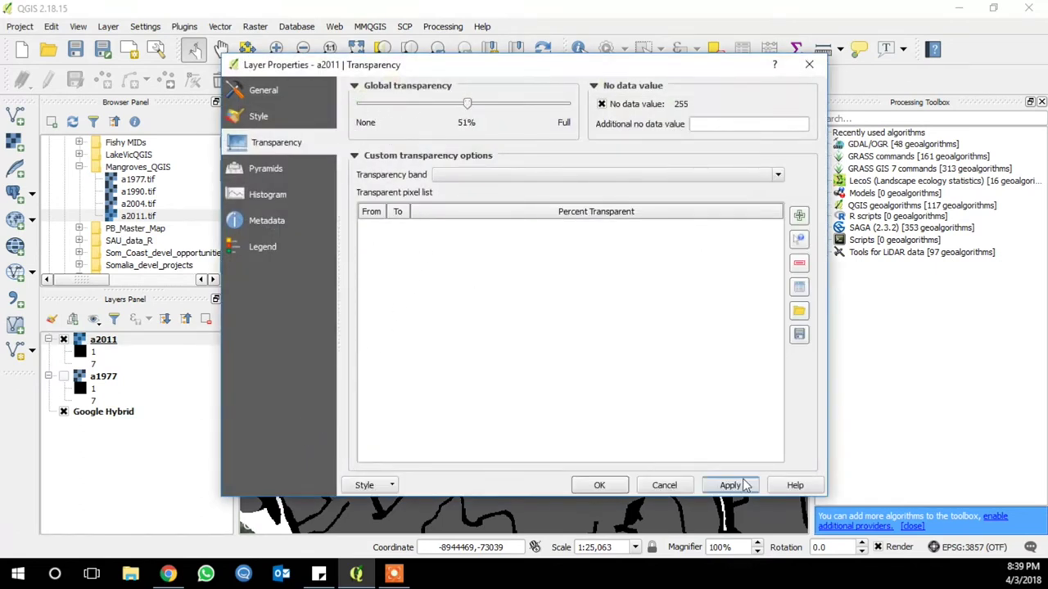
left_click(604, 486)
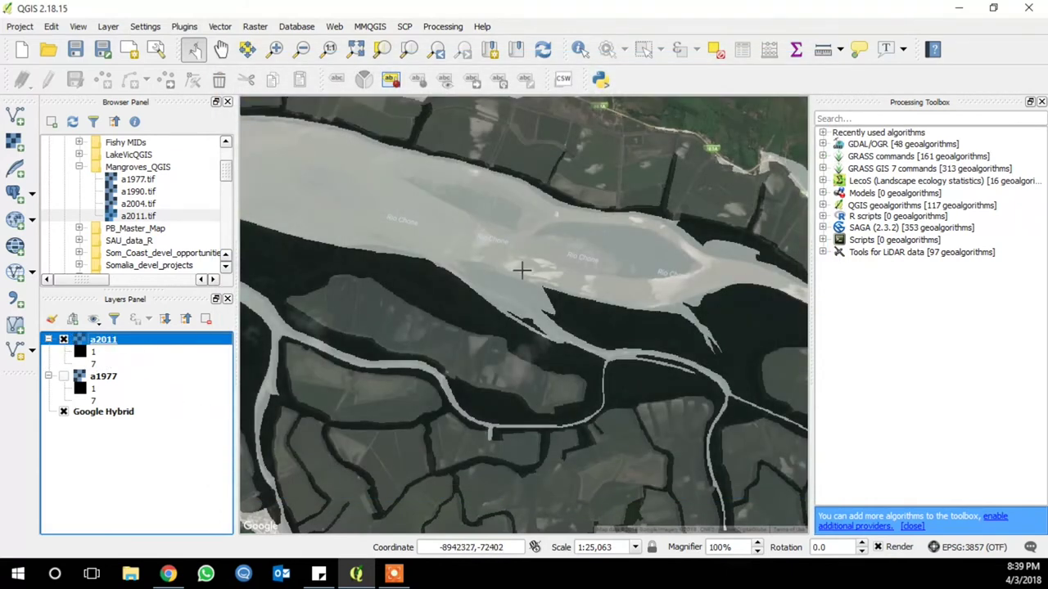
Zoom and pan around the estuary's mangrove channels to inspect the a2011 overlay.
scroll(565, 242, "up", 2)
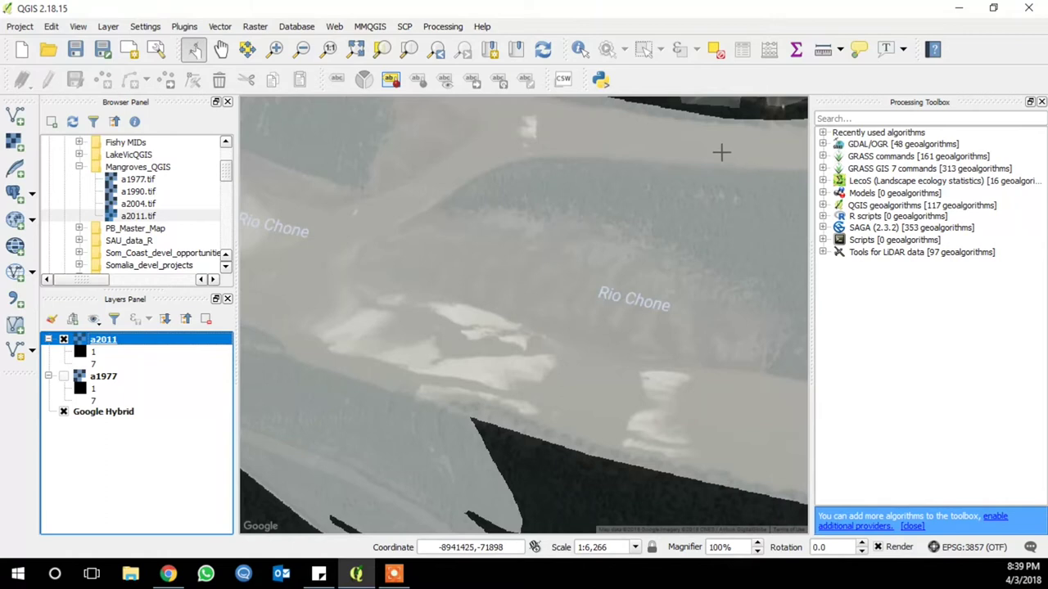
scroll(593, 227, "down", 2)
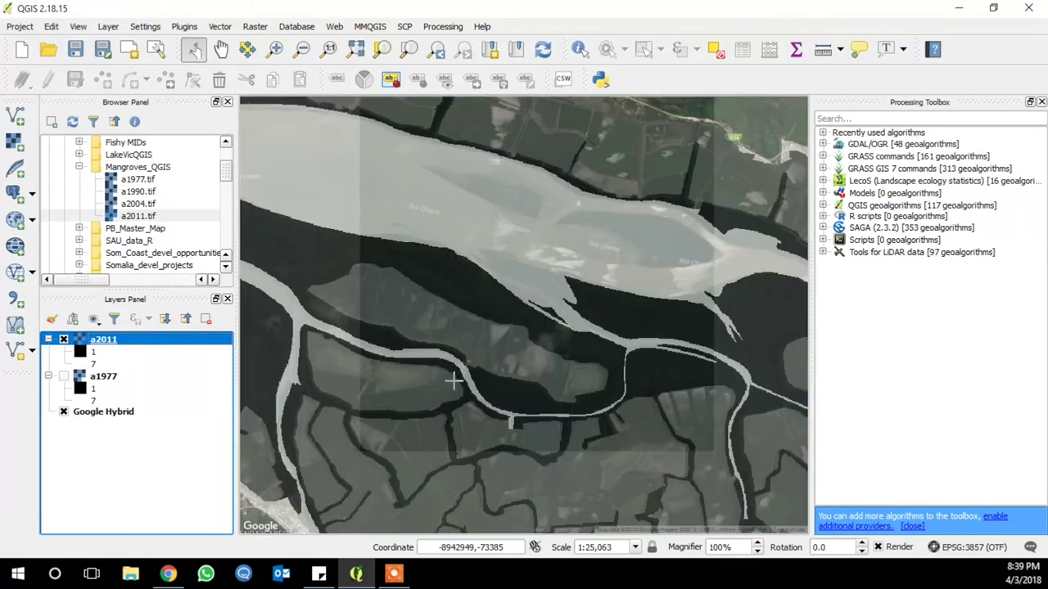
scroll(597, 339, "down", 1)
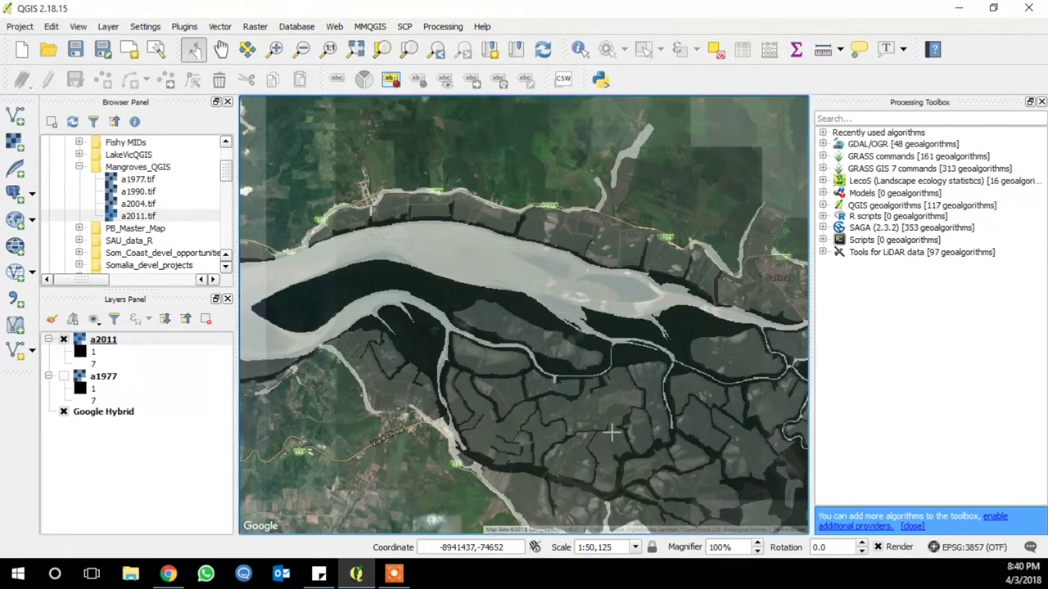
left_click_drag(612, 432, 568, 344)
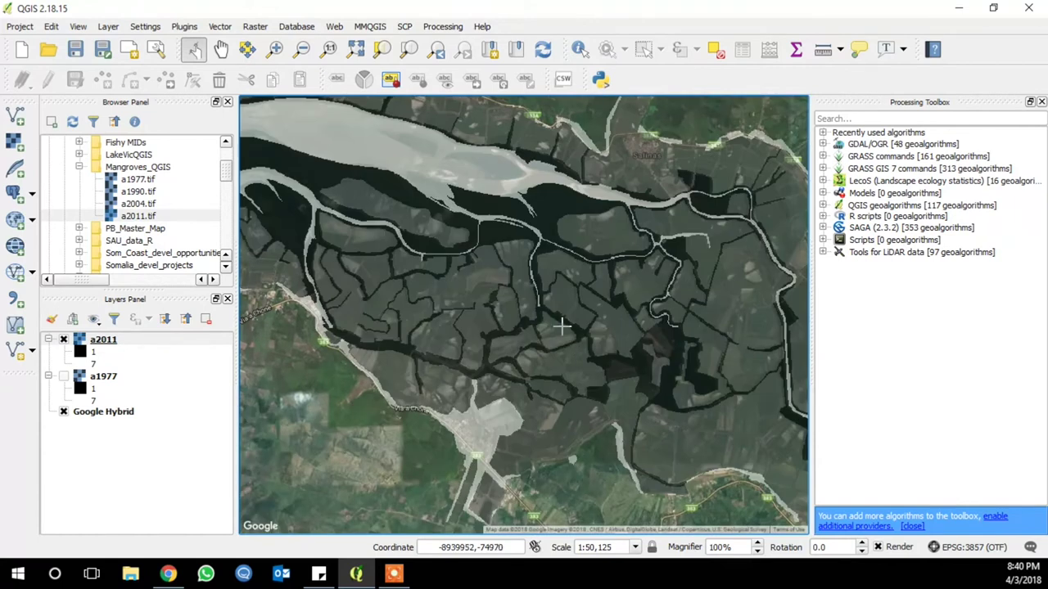
scroll(558, 346, "up", 1)
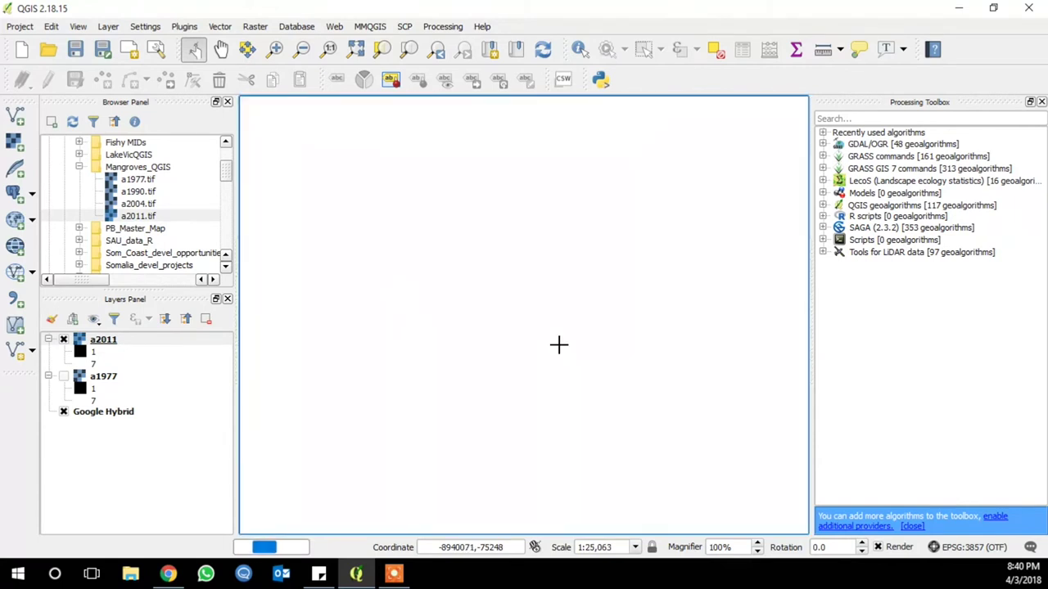
scroll(559, 345, "up", 1)
scroll(556, 341, "up", 1)
scroll(556, 340, "up", 1)
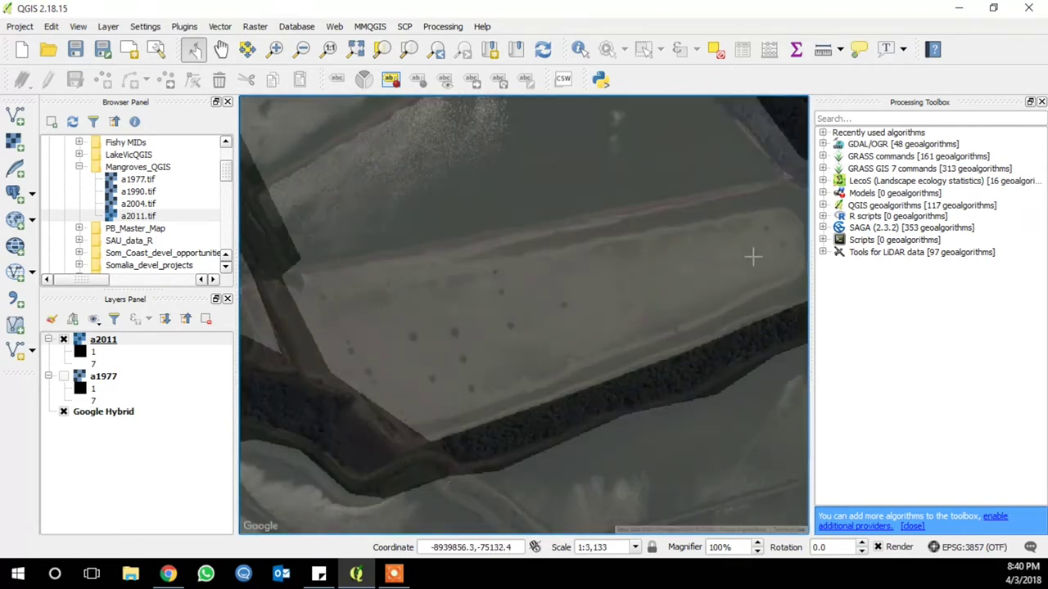
left_click_drag(584, 219, 600, 335)
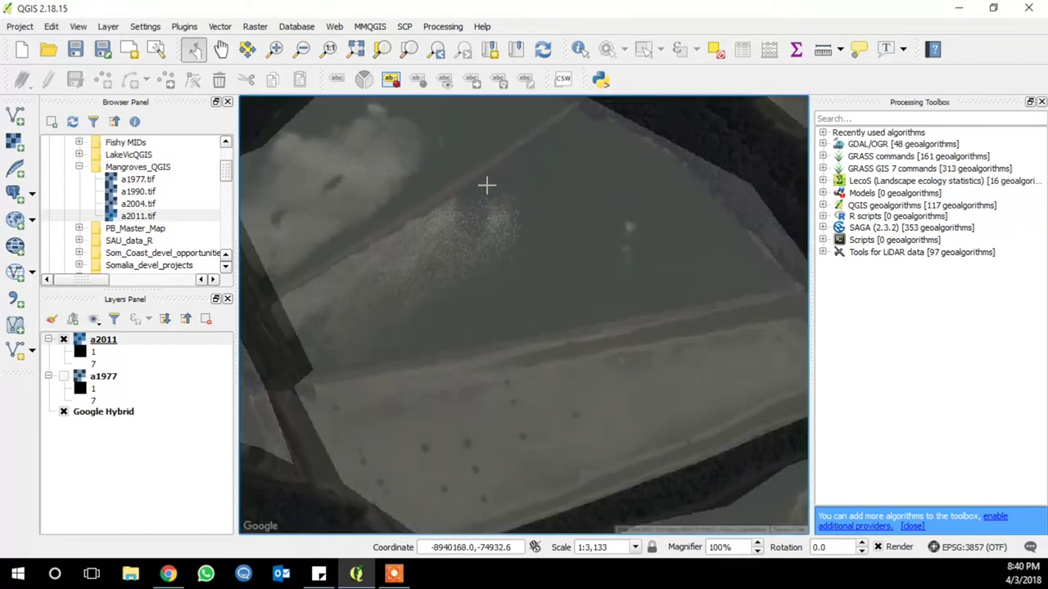
scroll(550, 307, "down", 1)
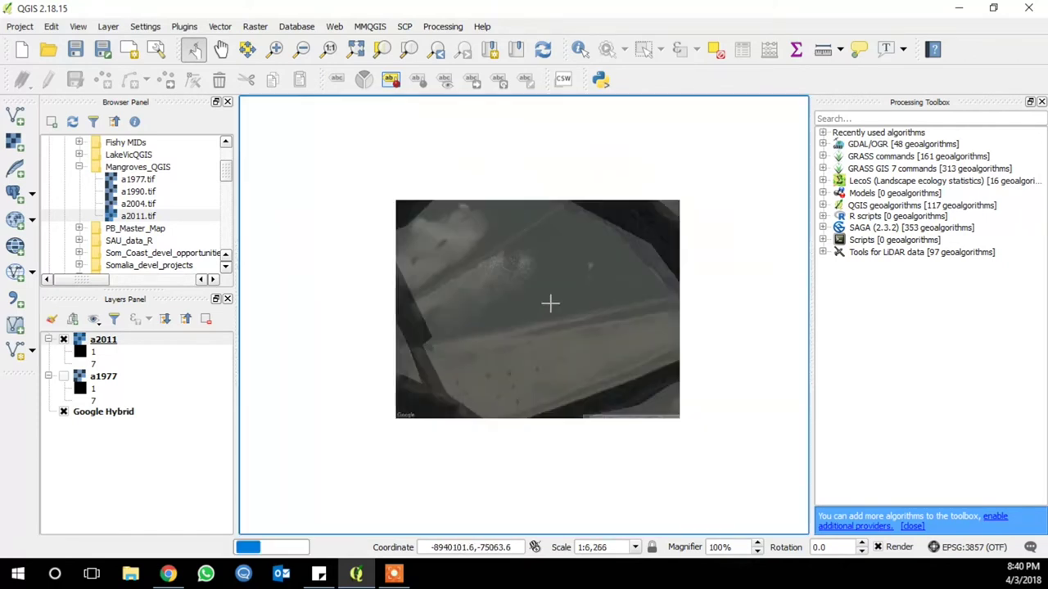
scroll(551, 310, "down", 2)
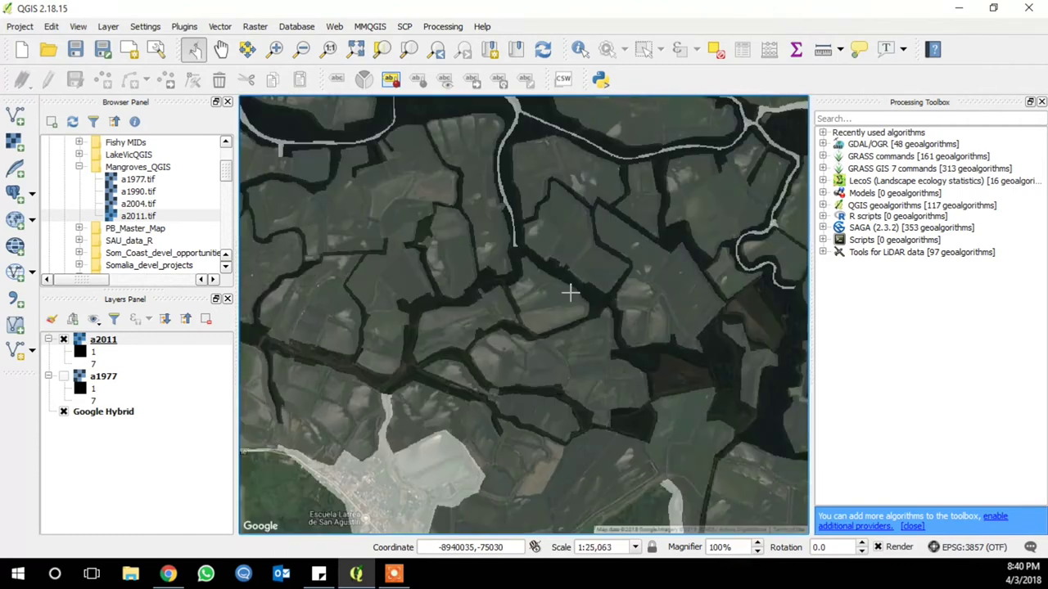
Switch off a2011 and remove the Google Hybrid basemap.
left_click(63, 412, "ctrl")
right_click(98, 418)
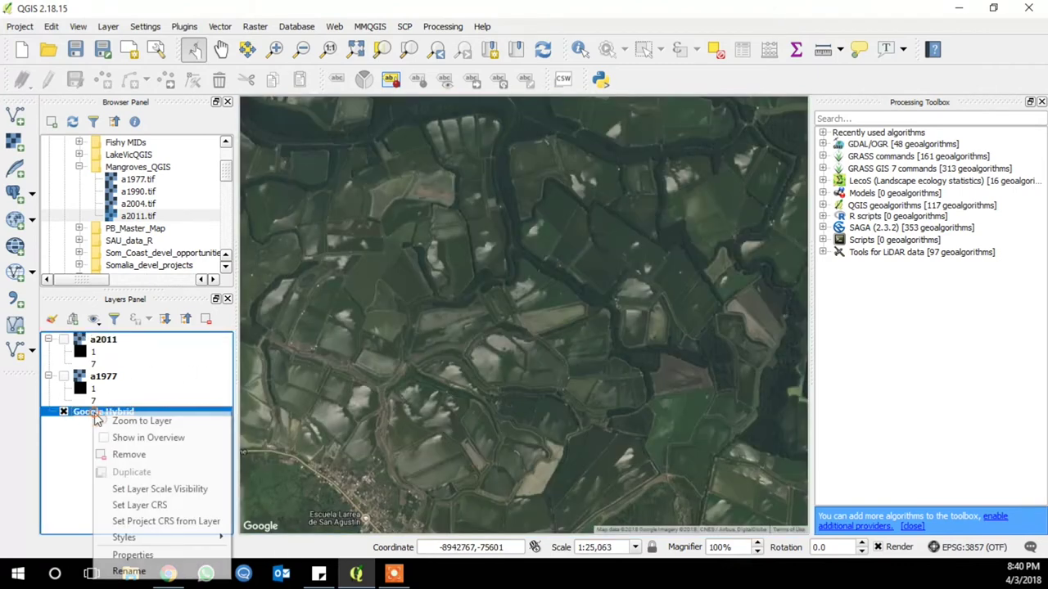
left_click(122, 454)
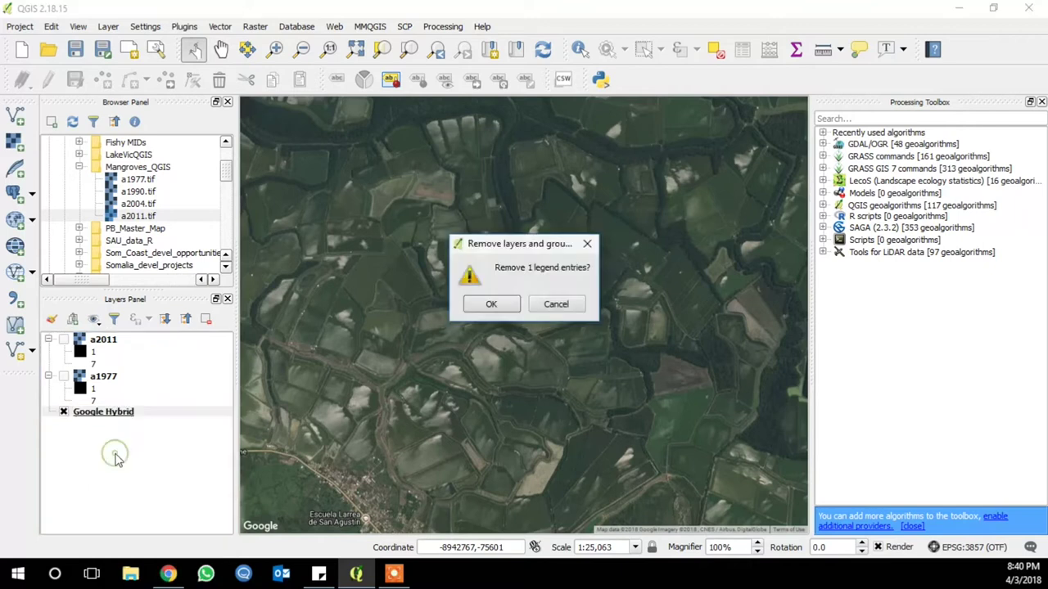
left_click(503, 306)
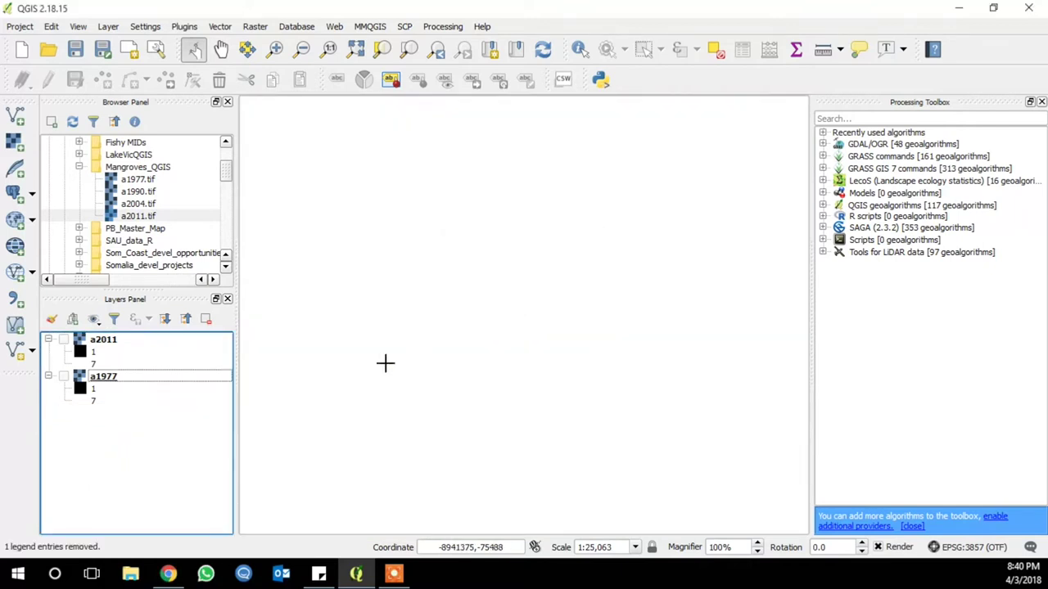
Turn a1977 back on and zoom to its full layer extent.
left_click(63, 376)
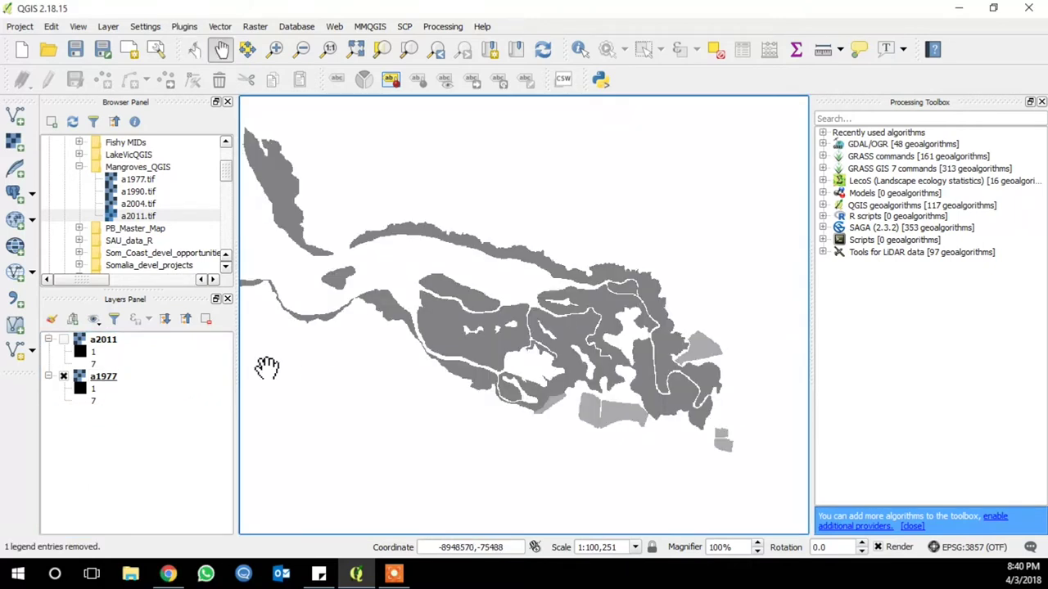
right_click(122, 380)
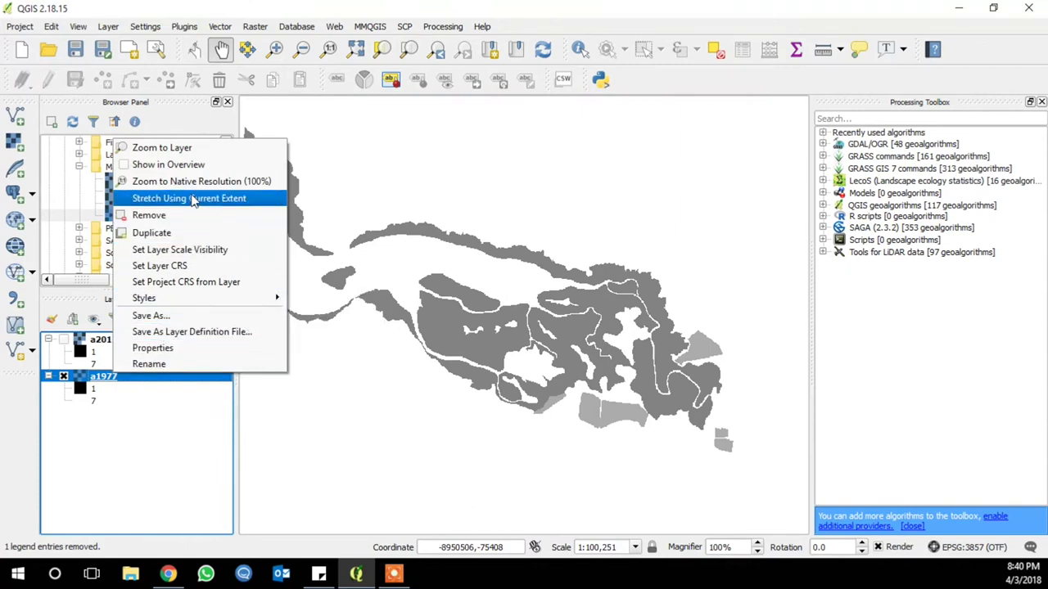
left_click(196, 148)
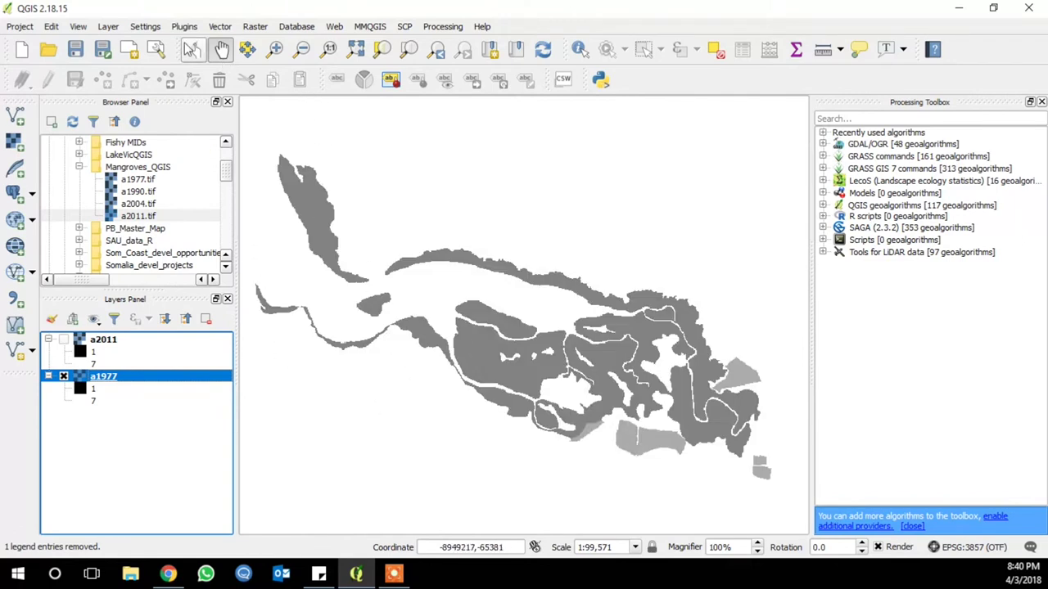
Set a1977's global transparency back to 0% in its layer properties.
right_click(105, 377)
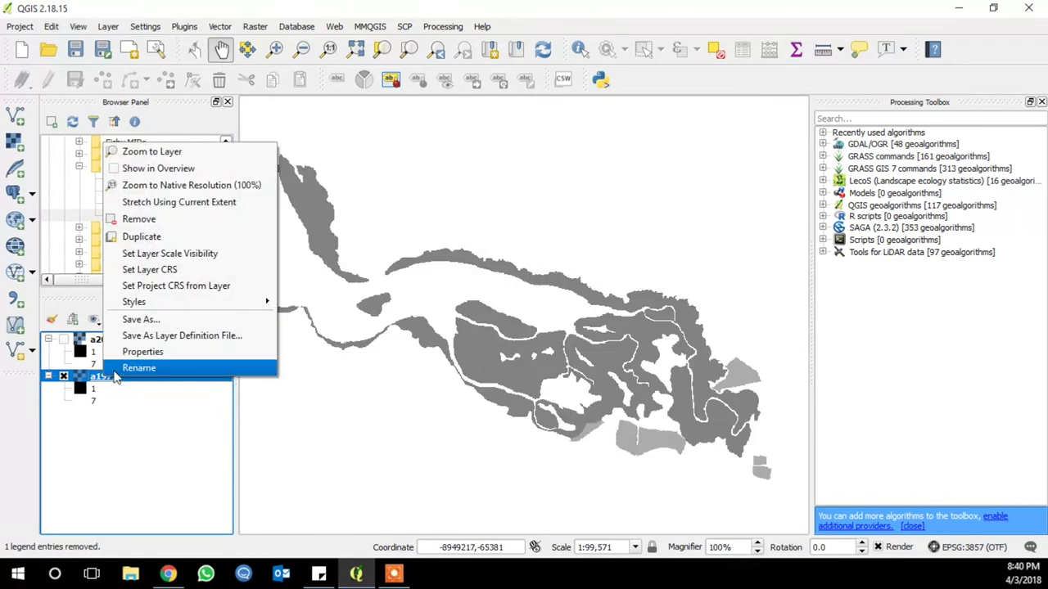
left_click(125, 352)
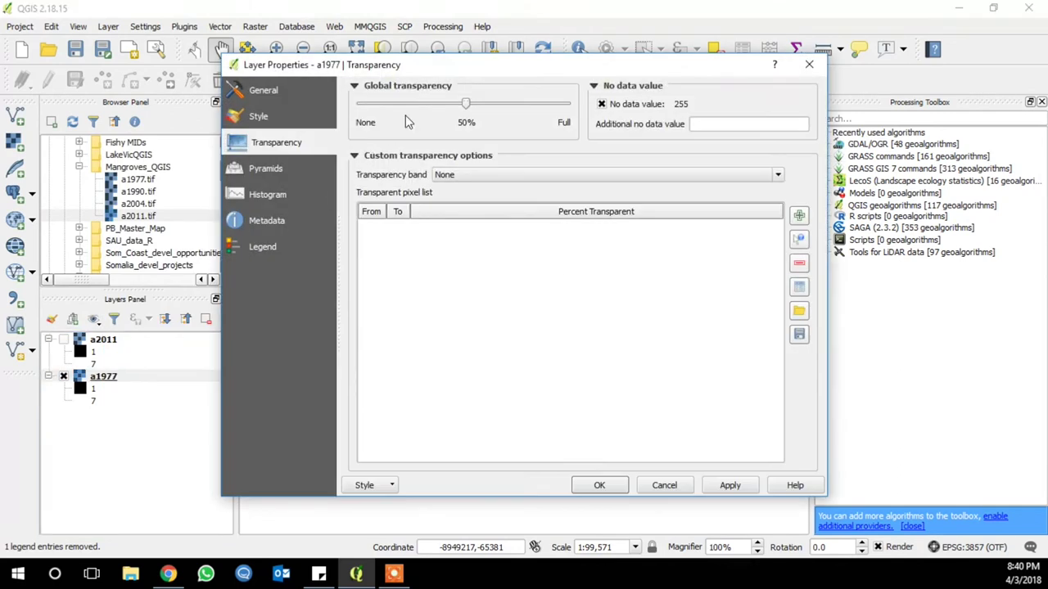
left_click_drag(465, 104, 353, 140)
left_click(725, 485)
left_click(604, 486)
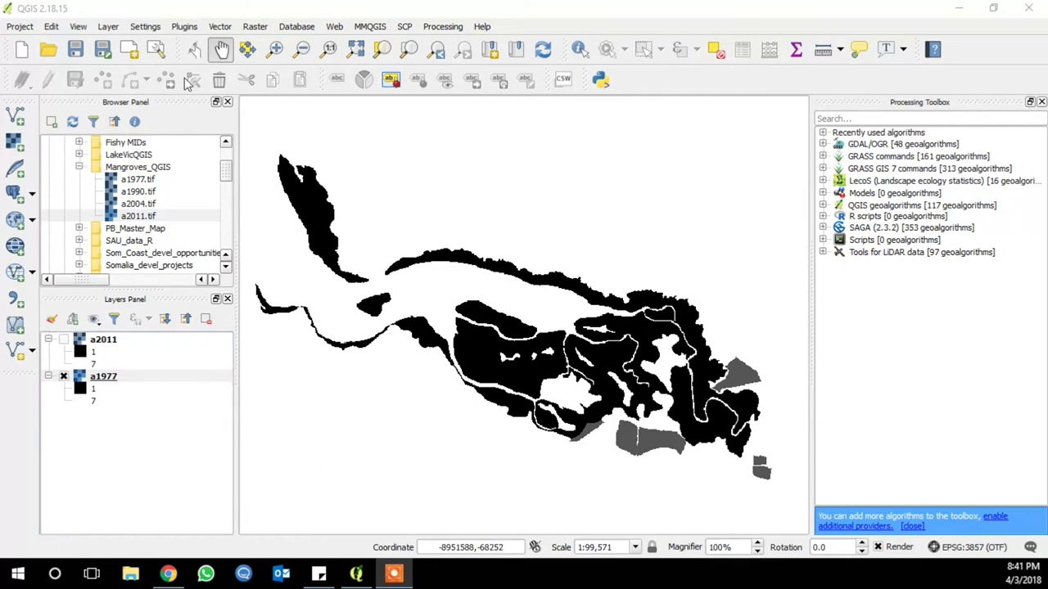
Open LecoS Landcover Analysis with a1977 as the landcover grid, then cancel without running.
left_click(261, 27)
mouse_move(287, 77)
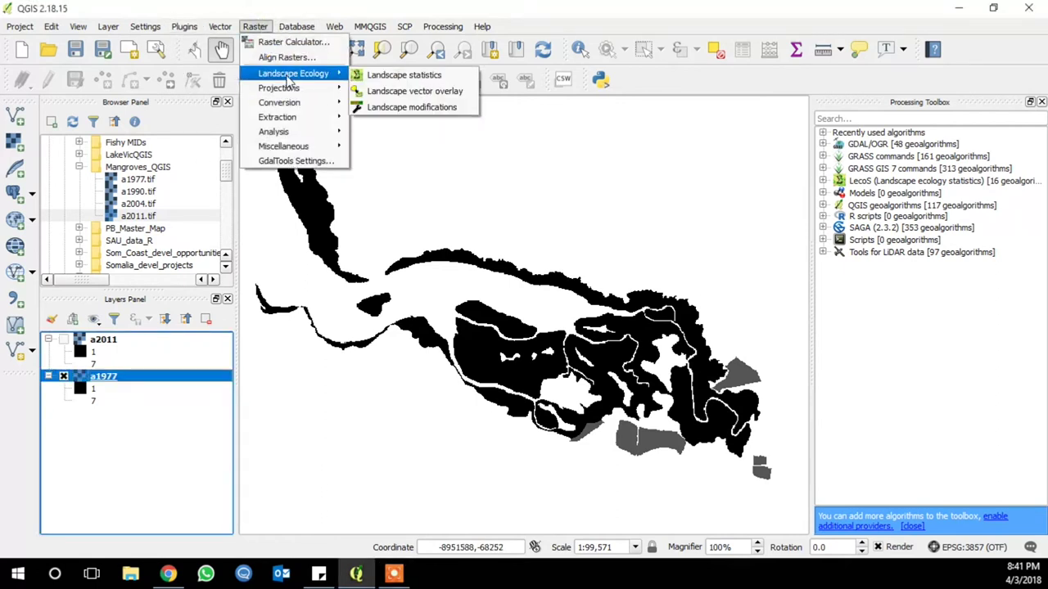
left_click(370, 79)
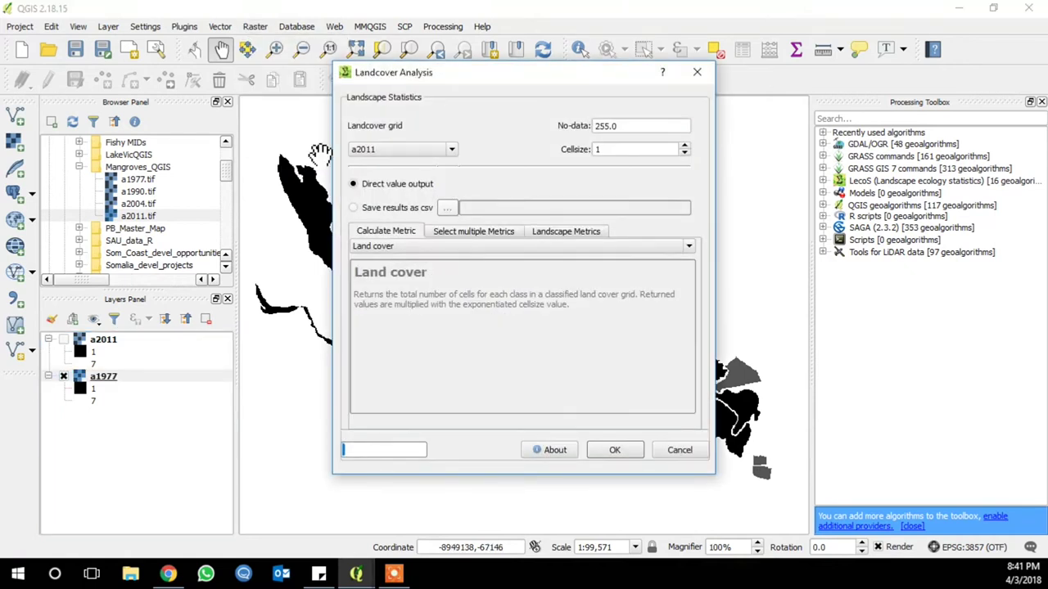
left_click(451, 150)
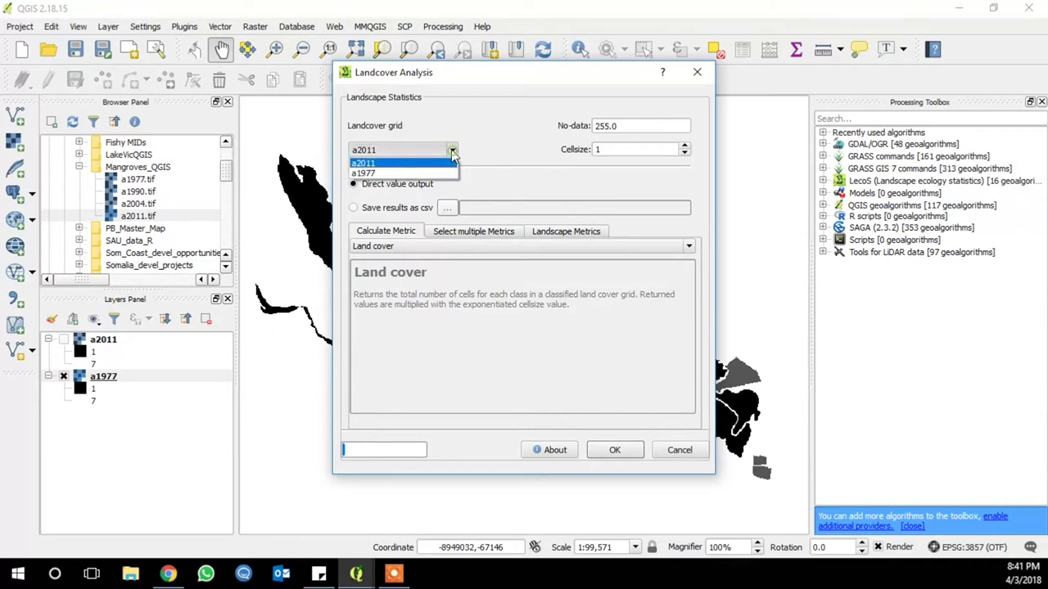
left_click(430, 173)
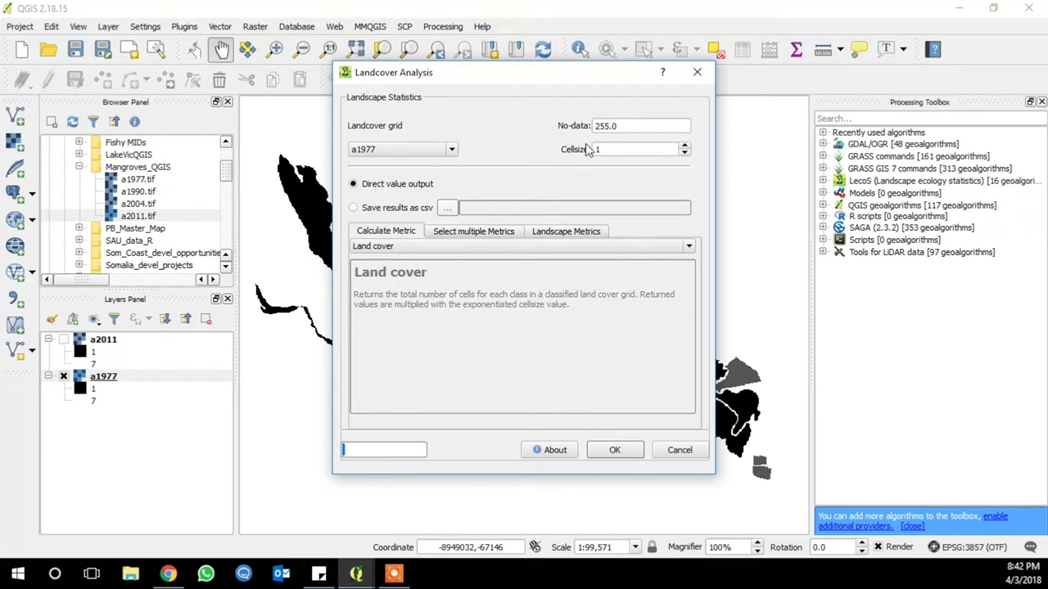
left_click(678, 450)
right_click(100, 376)
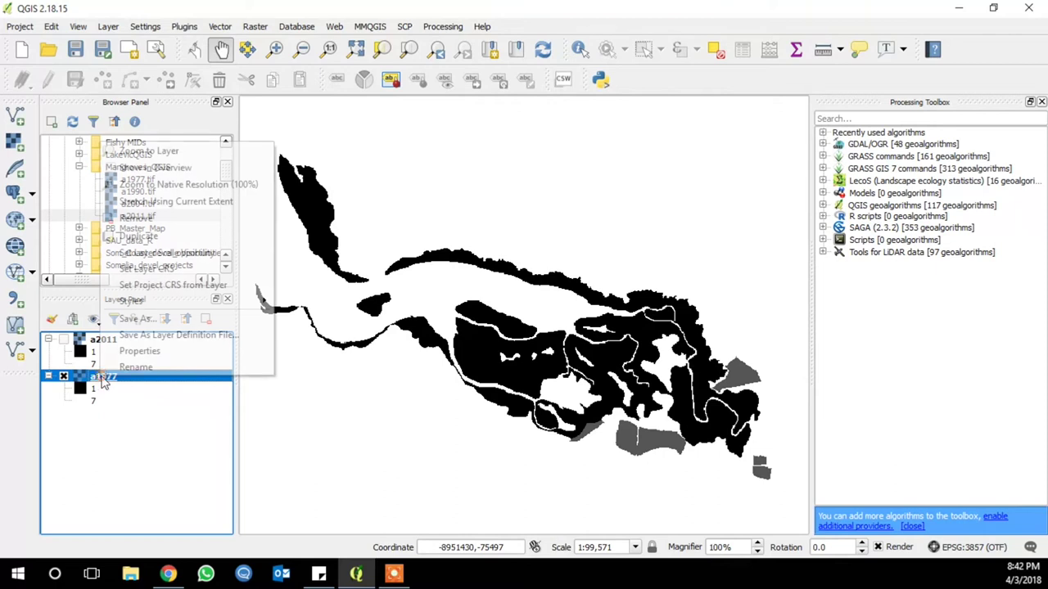
left_click(145, 352)
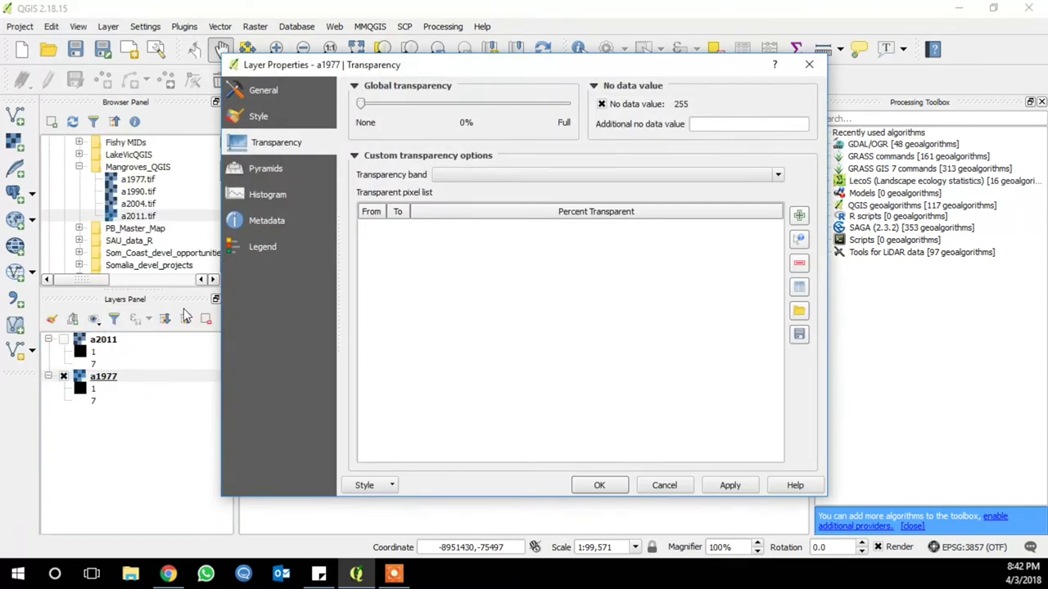
left_click(272, 222)
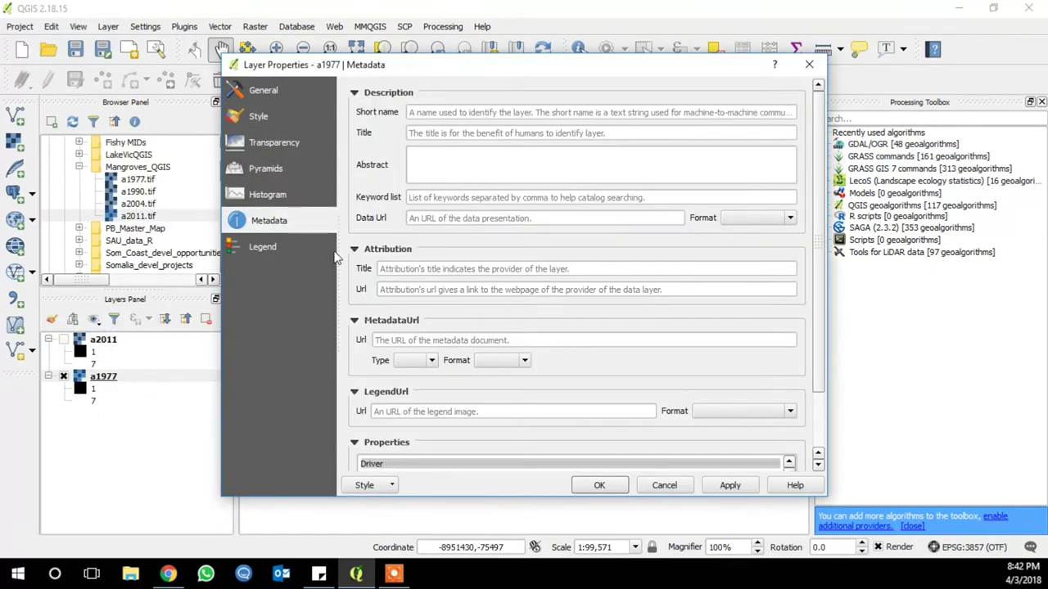
scroll(721, 389, "down", 2)
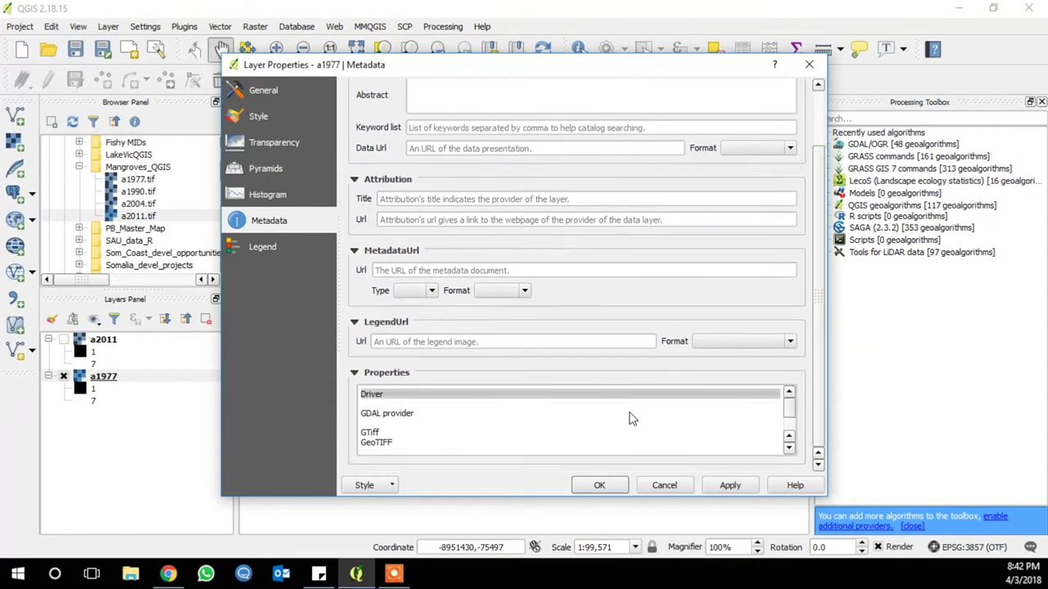
scroll(631, 416, "down", 5)
scroll(620, 418, "down", 5)
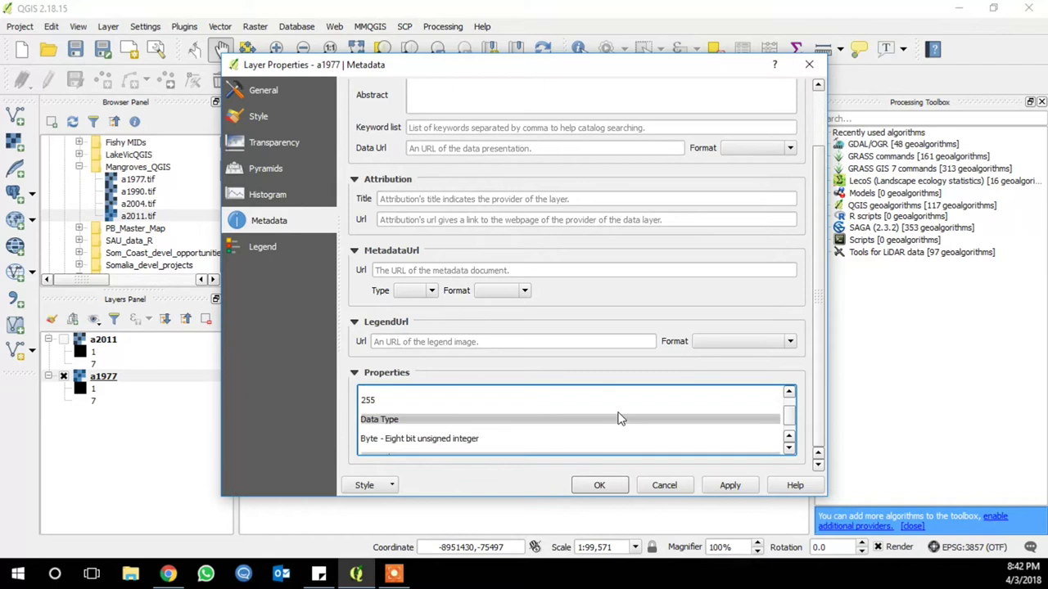
scroll(619, 420, "down", 1)
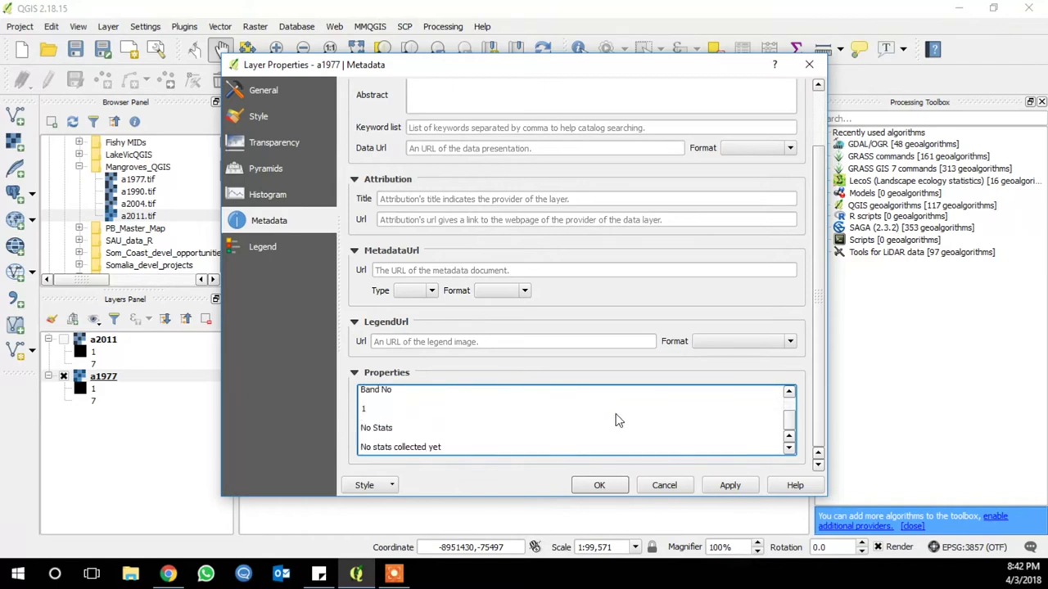
scroll(617, 418, "up", 2)
scroll(617, 418, "up", 1)
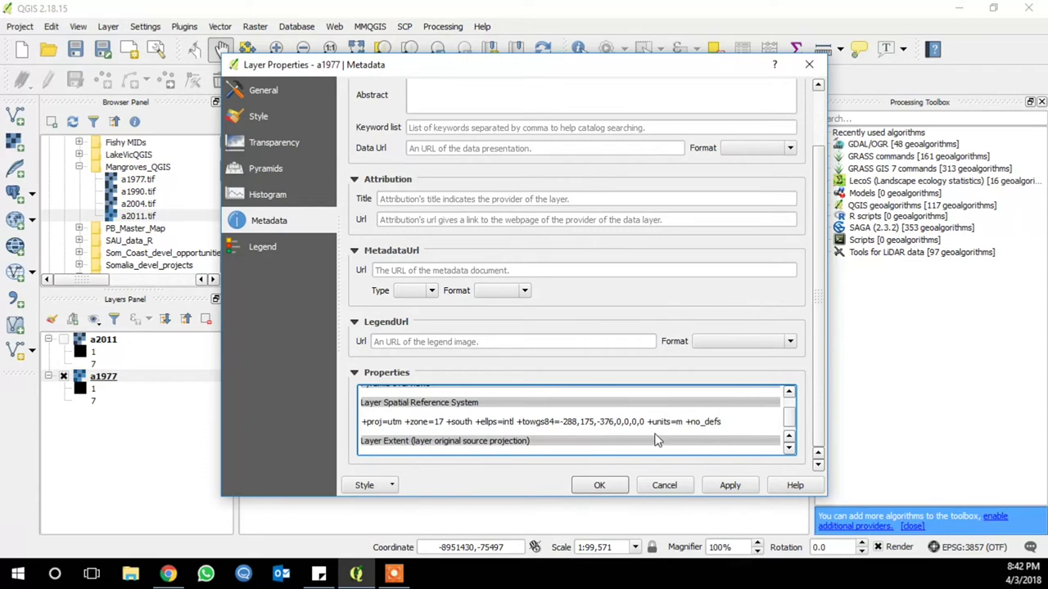
scroll(655, 441, "up", 3)
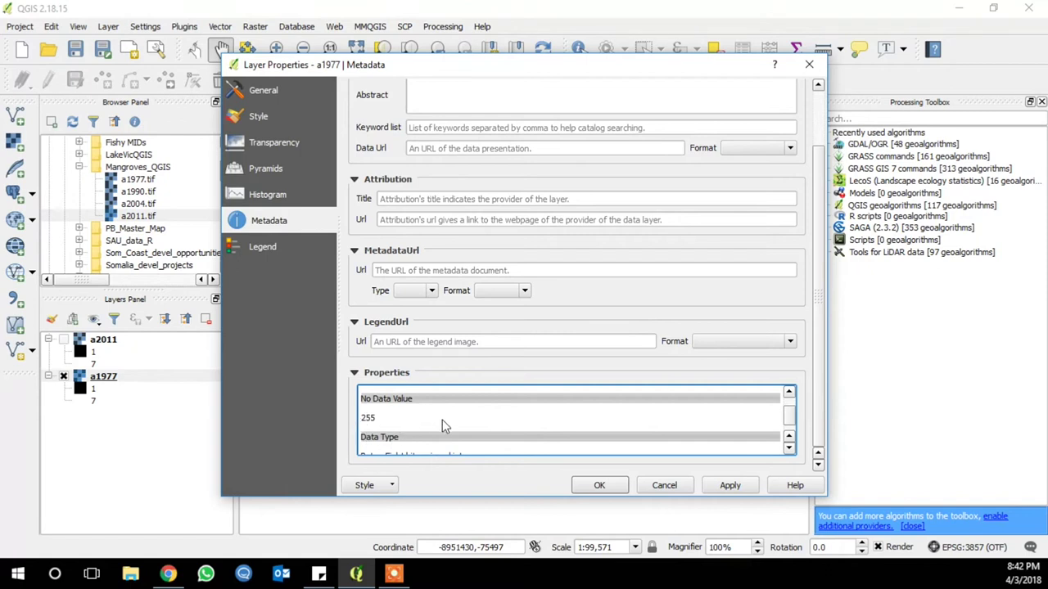
scroll(510, 439, "down", 3)
scroll(509, 436, "up", 1)
scroll(509, 437, "down", 1)
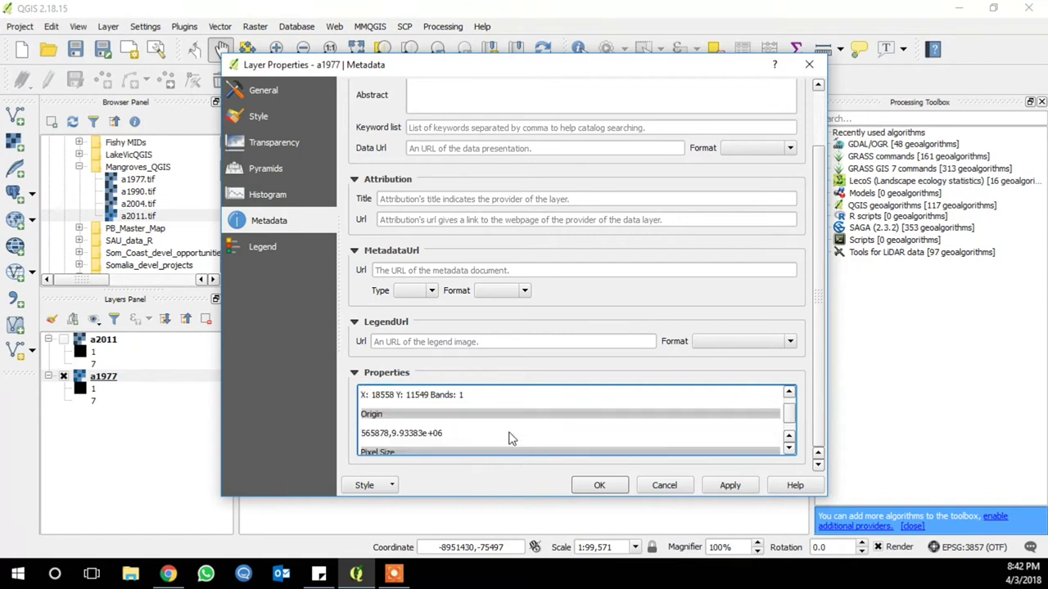
scroll(507, 438, "down", 1)
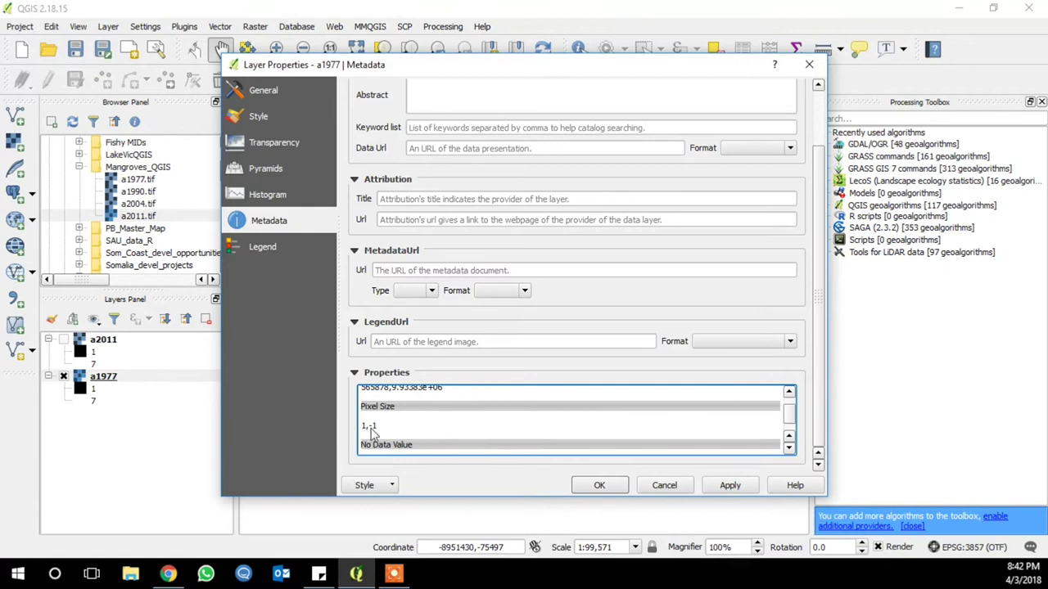
Close the layer properties and choose Number of Patches in the LecoS Landscape statistics tool.
left_click(600, 485)
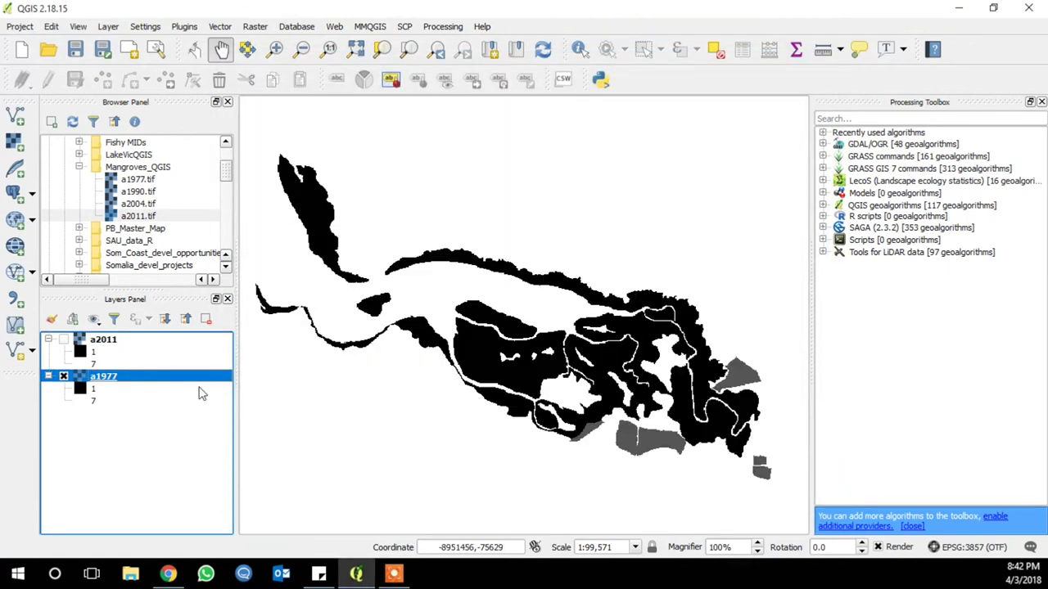
left_click(268, 28)
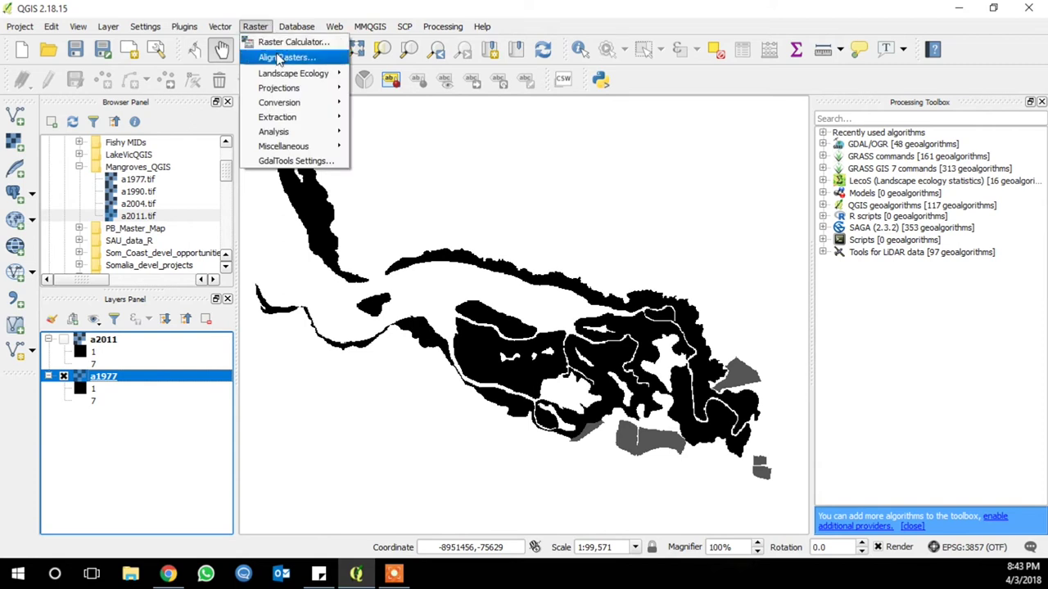
mouse_move(292, 73)
left_click(368, 75)
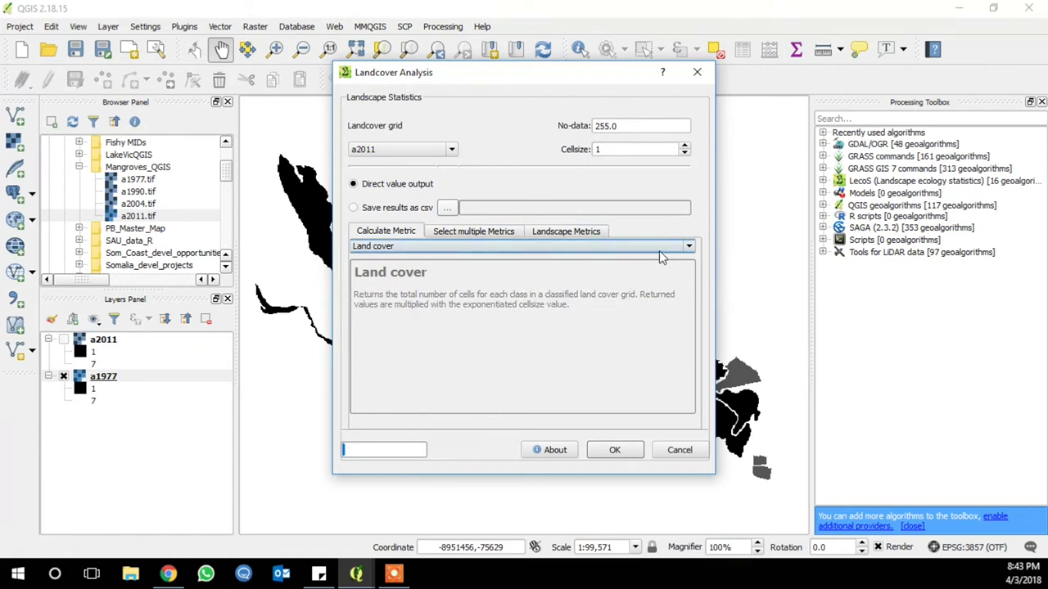
left_click(691, 247)
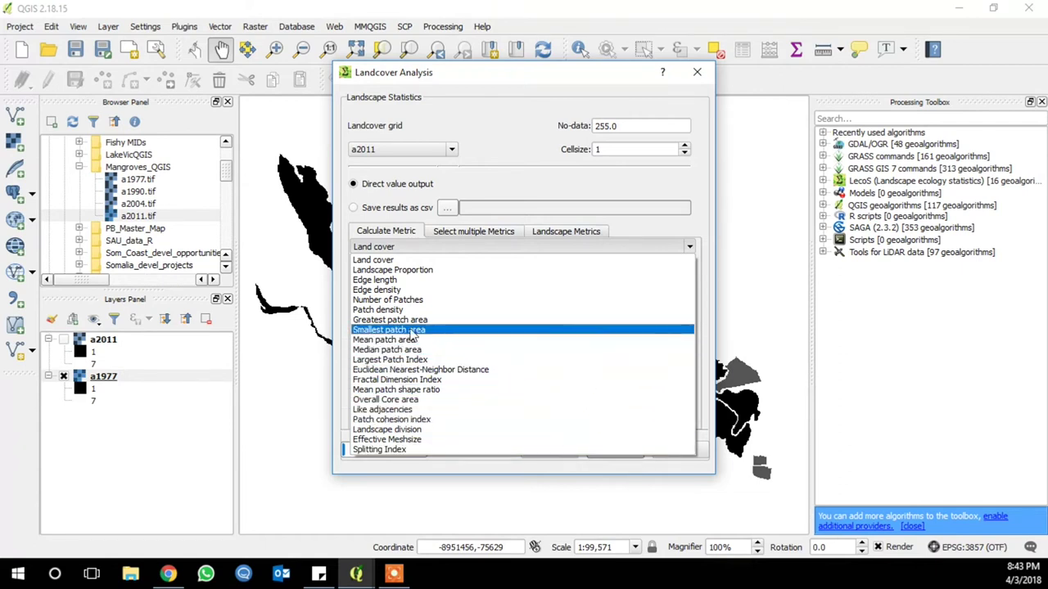
left_click(423, 360)
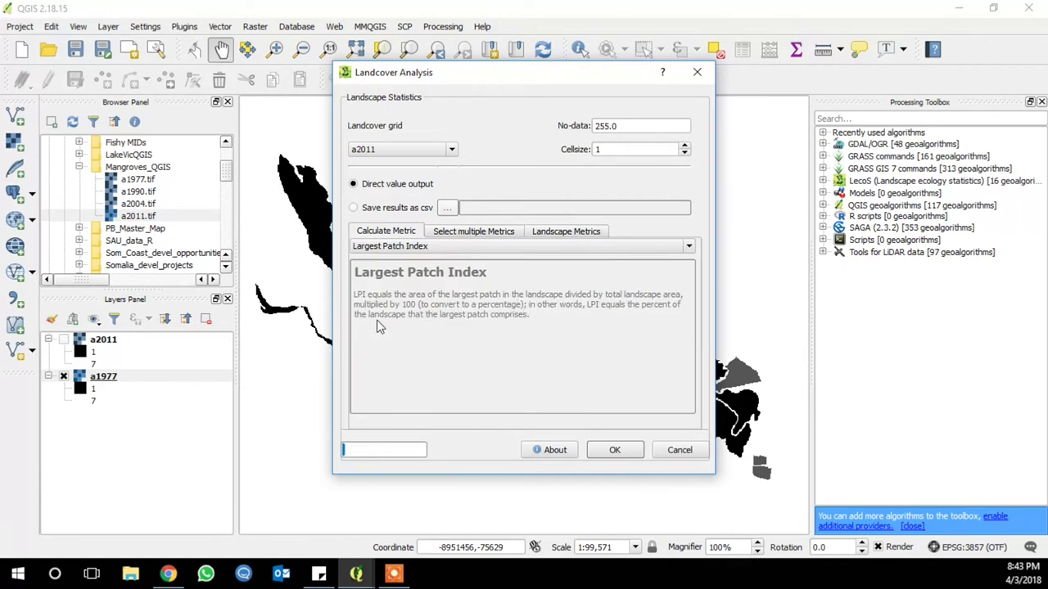
left_click(689, 247)
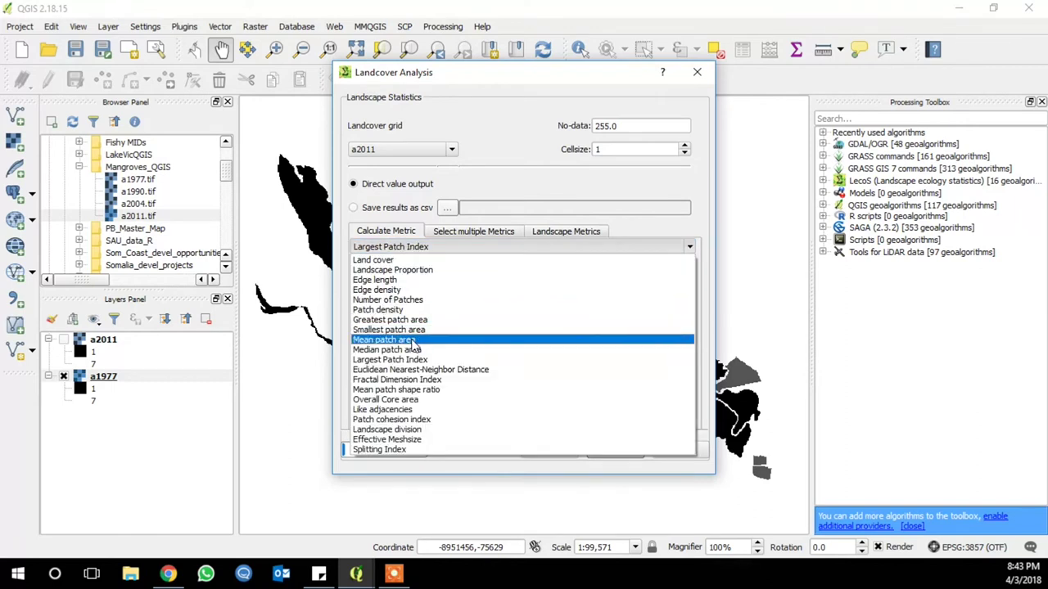
left_click(400, 301)
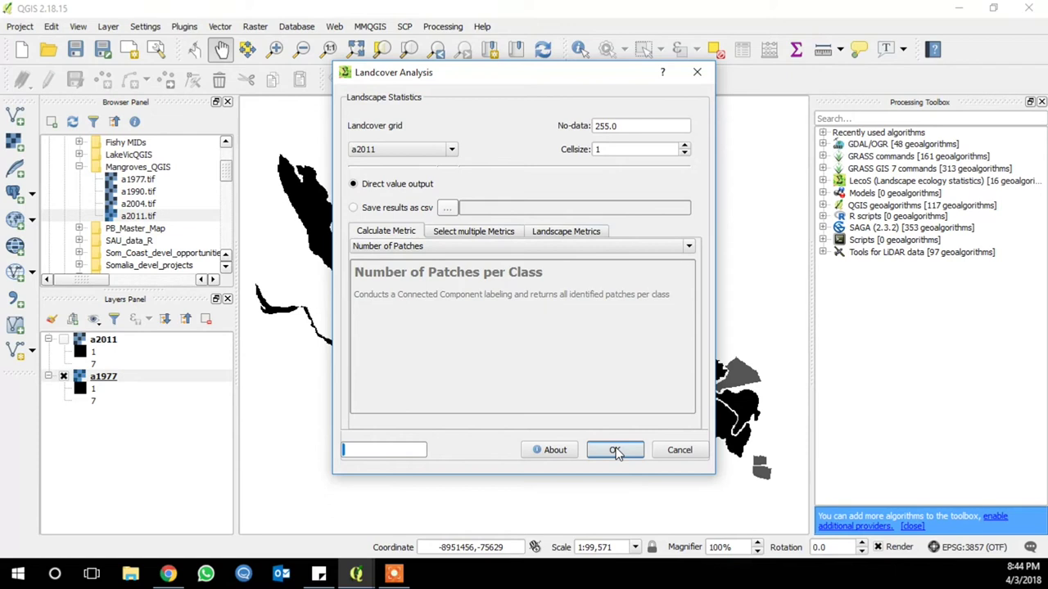
Run the patch count on a1977 (8, 5, 14 patches for classes 1, 3, 7) and close the results.
left_click(452, 153)
left_click(442, 171)
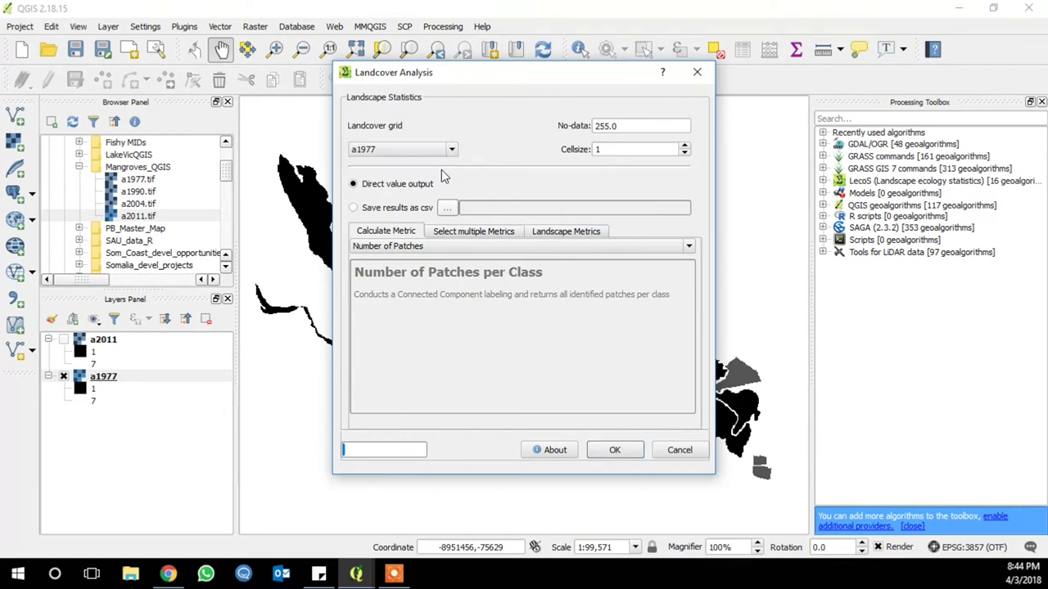
left_click(630, 445)
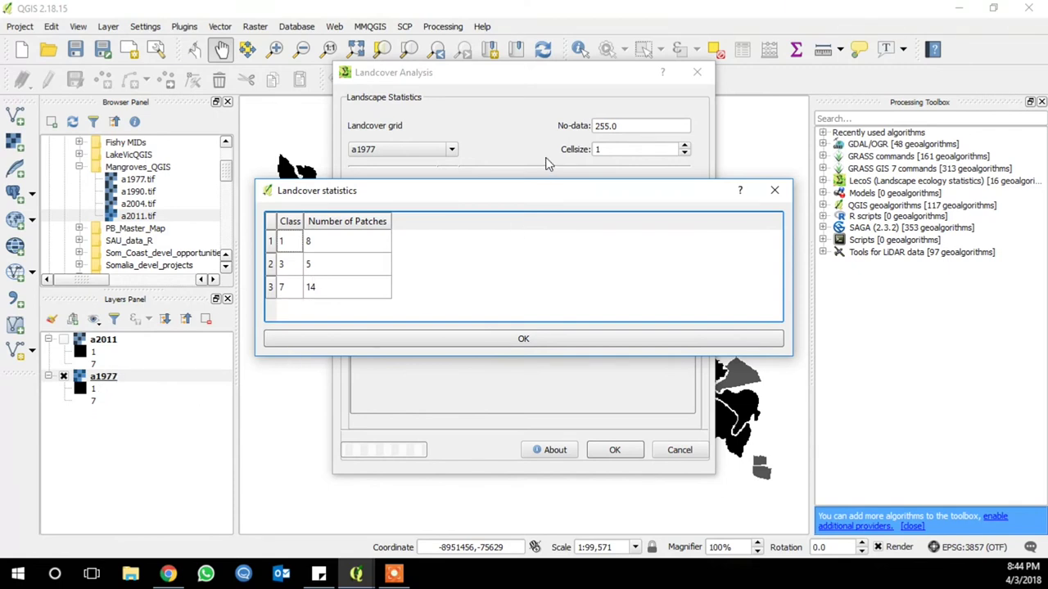
left_click_drag(628, 200, 636, 431)
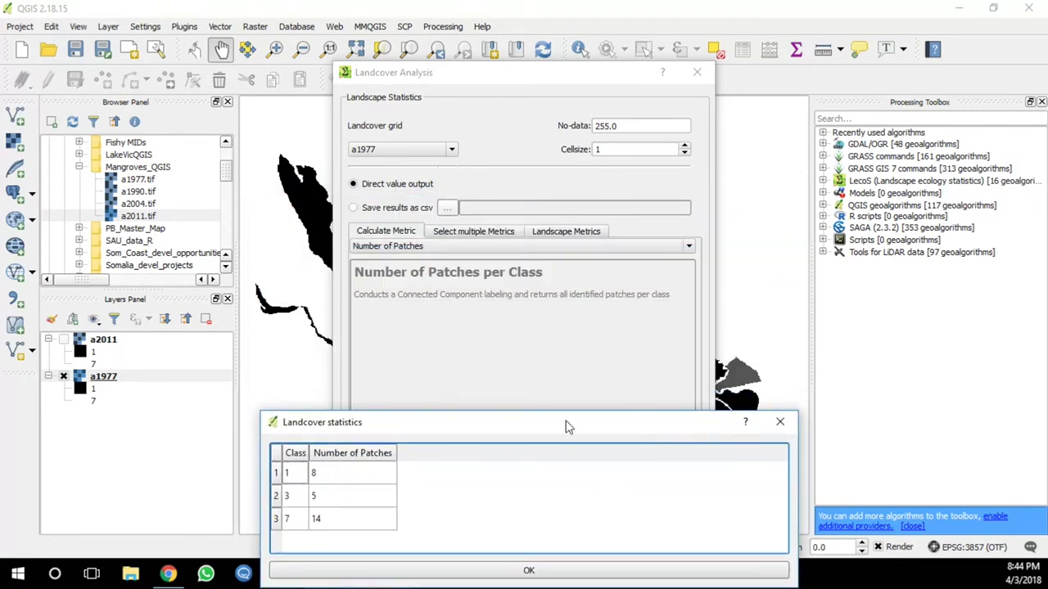
left_click_drag(568, 422, 578, 267)
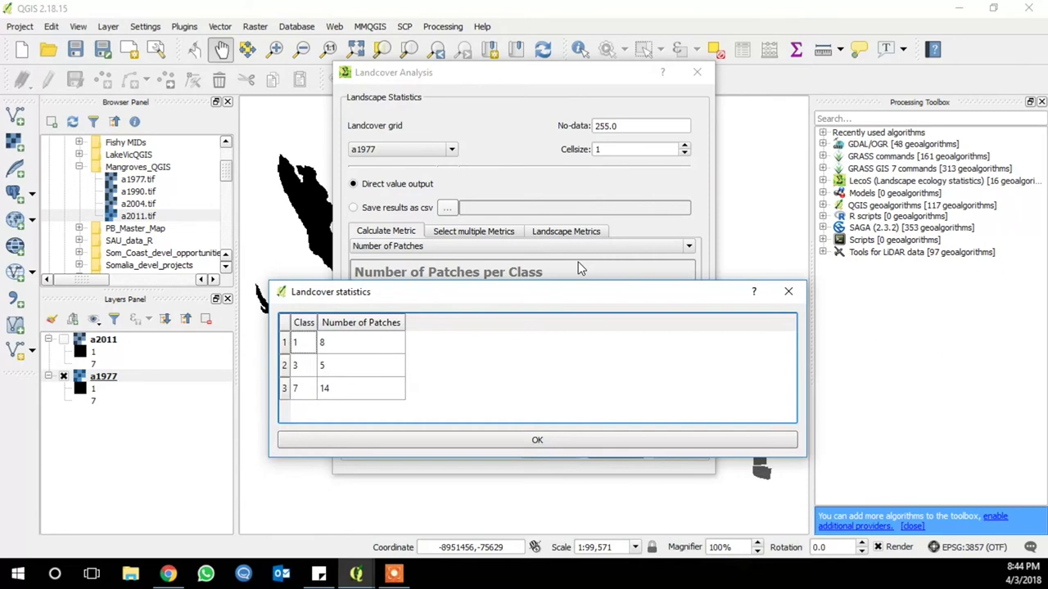
left_click_drag(578, 268, 586, 167)
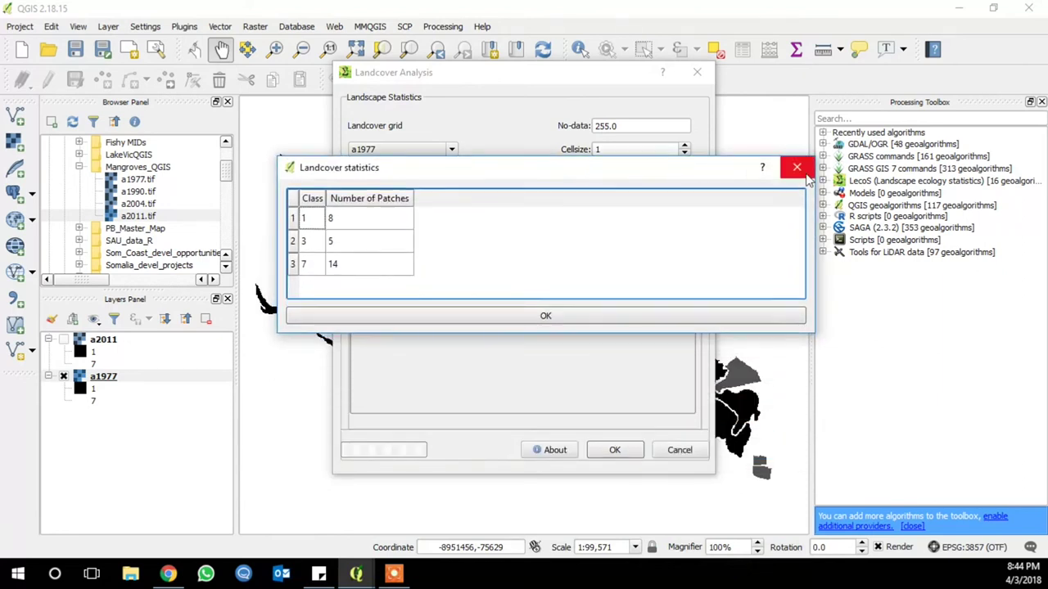
left_click(799, 169)
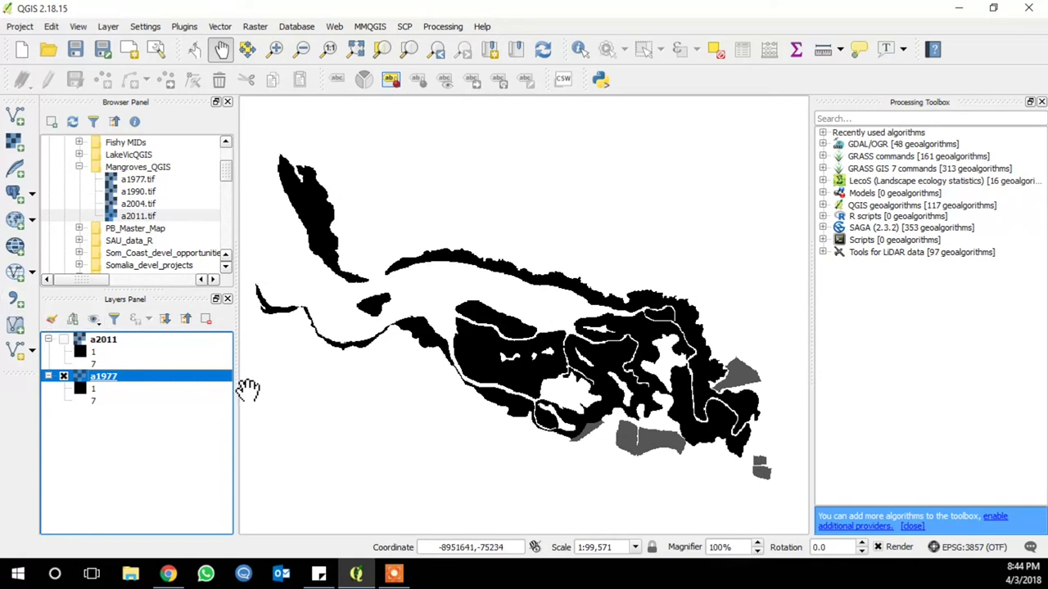
Reopen LecoS Landscape statistics on the multiple-metrics tab.
left_click(252, 27)
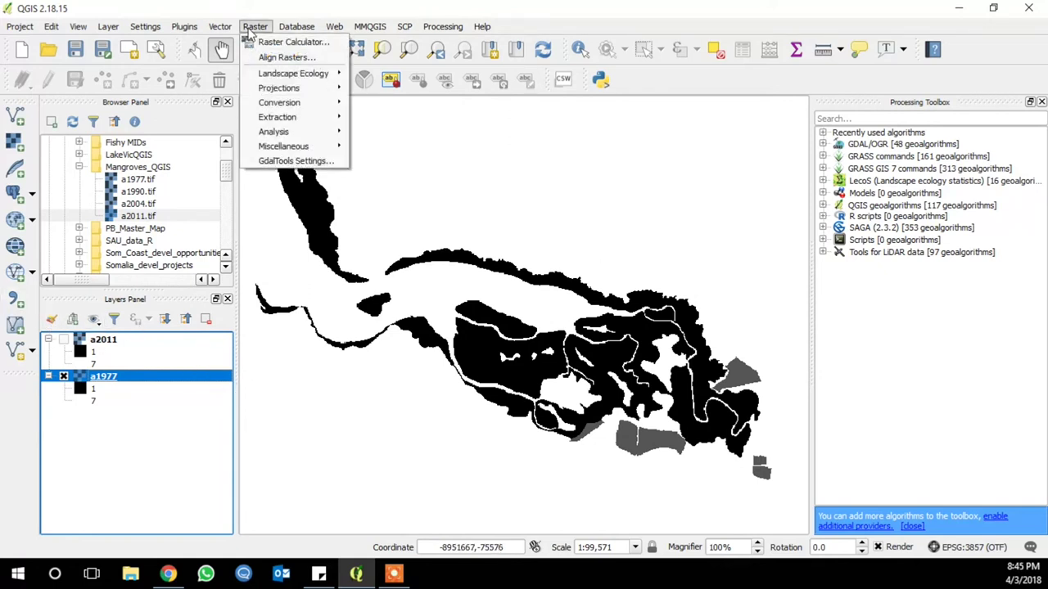
mouse_move(294, 73)
left_click(413, 76)
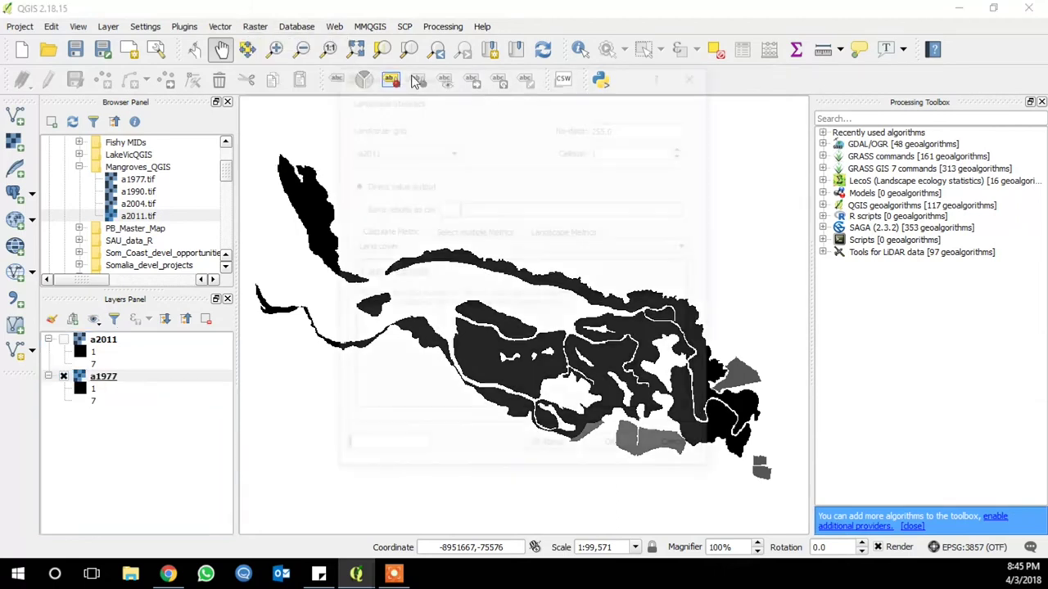
left_click(450, 229)
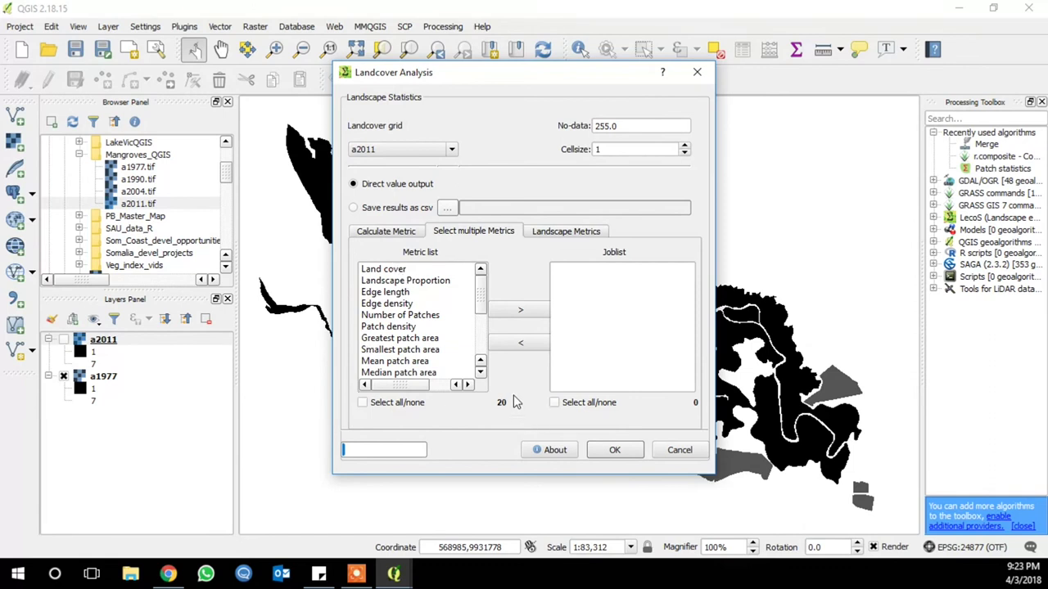
Queue the eight metrics from Land cover through Smallest patch area in the job list.
left_click(404, 271)
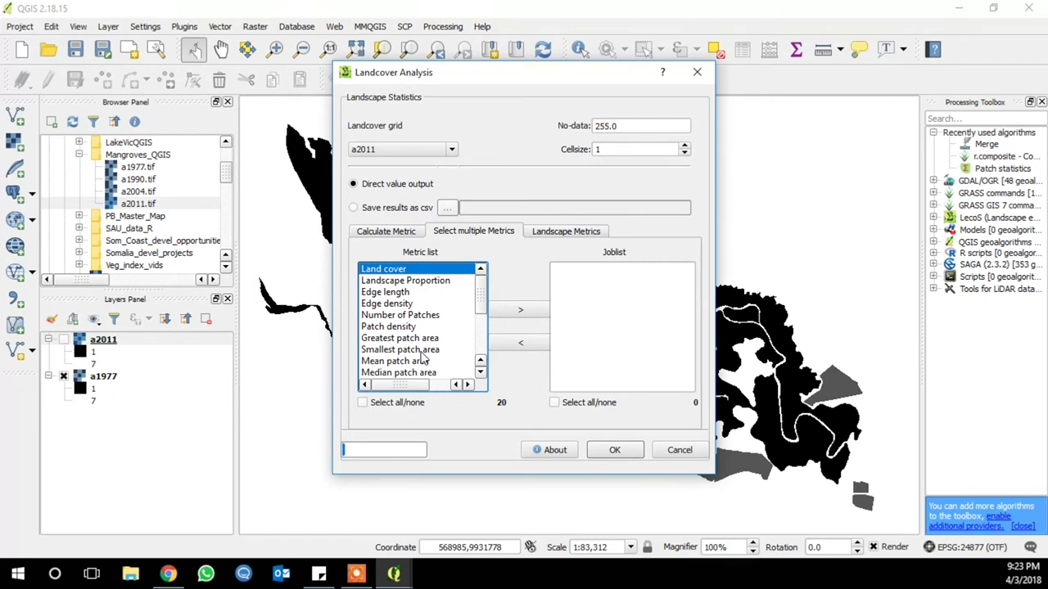
left_click(415, 282, "ctrl")
left_click(411, 293, "ctrl")
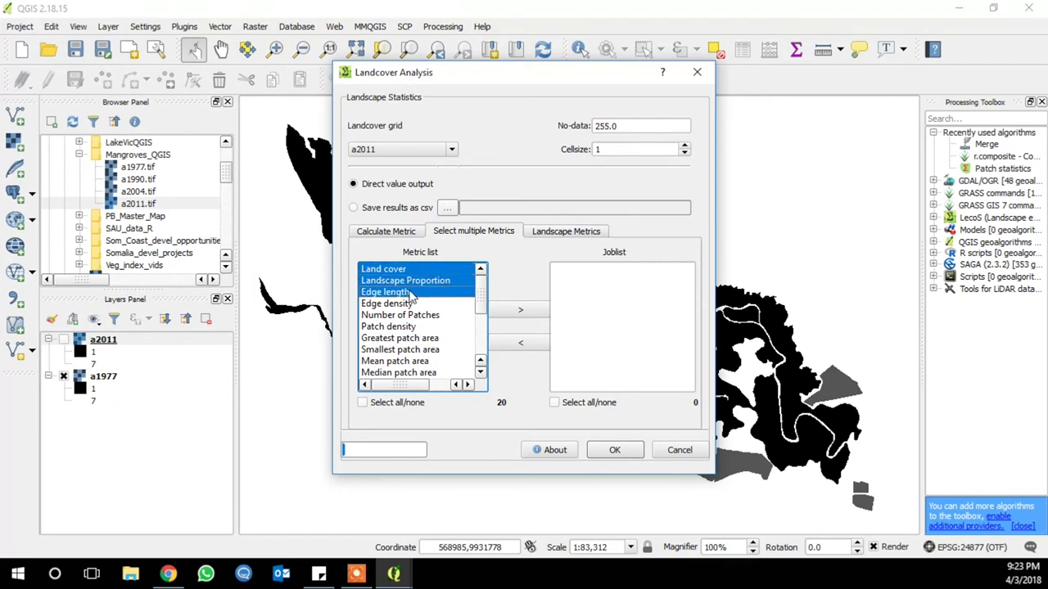
left_click(411, 304, "ctrl")
left_click(411, 315, "ctrl")
left_click(404, 327, "ctrl")
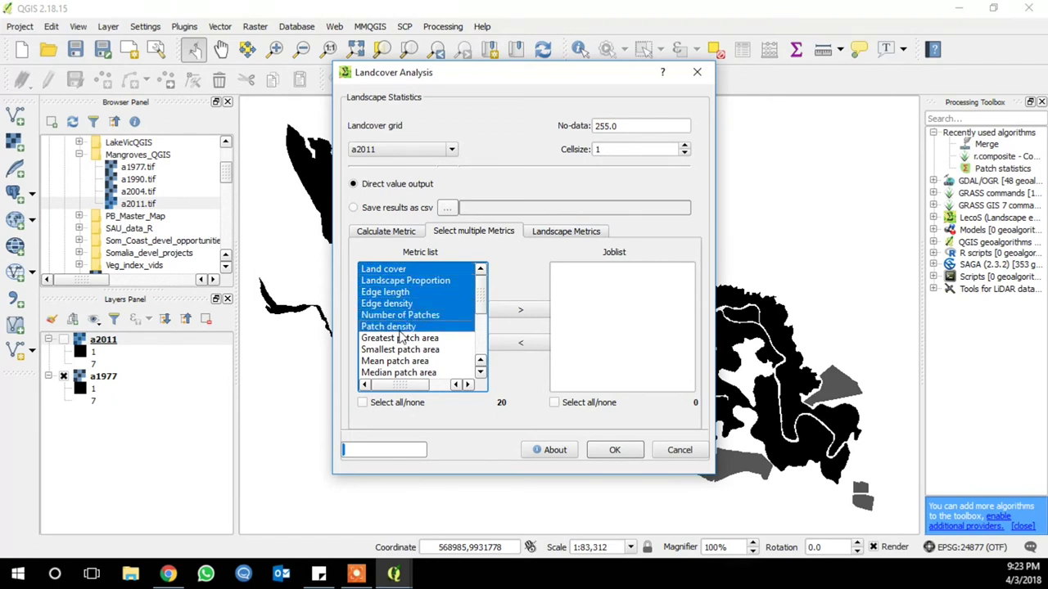
left_click(403, 339, "ctrl")
left_click(403, 352, "ctrl")
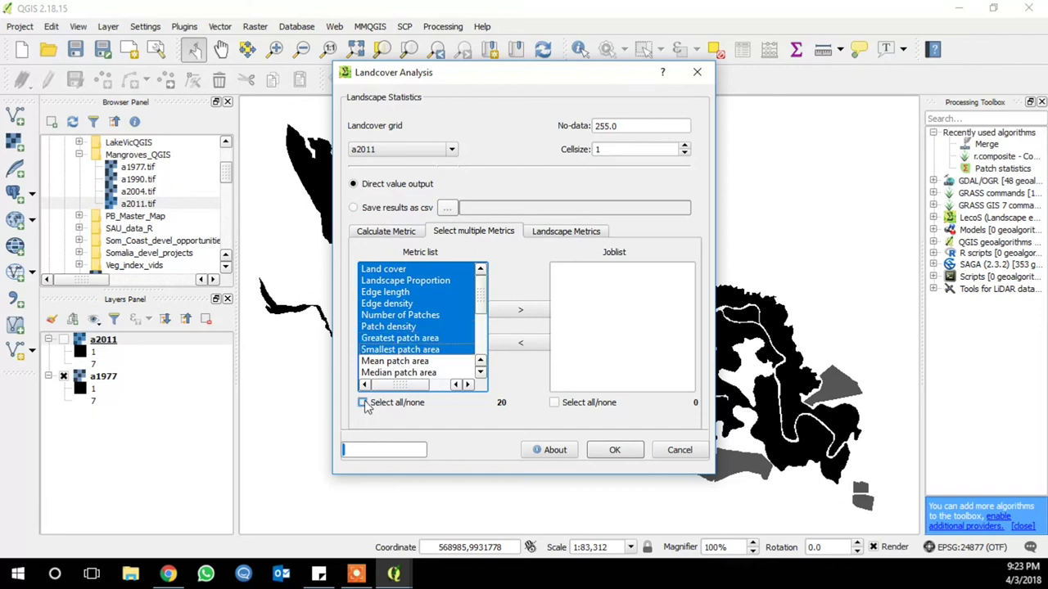
left_click(524, 312)
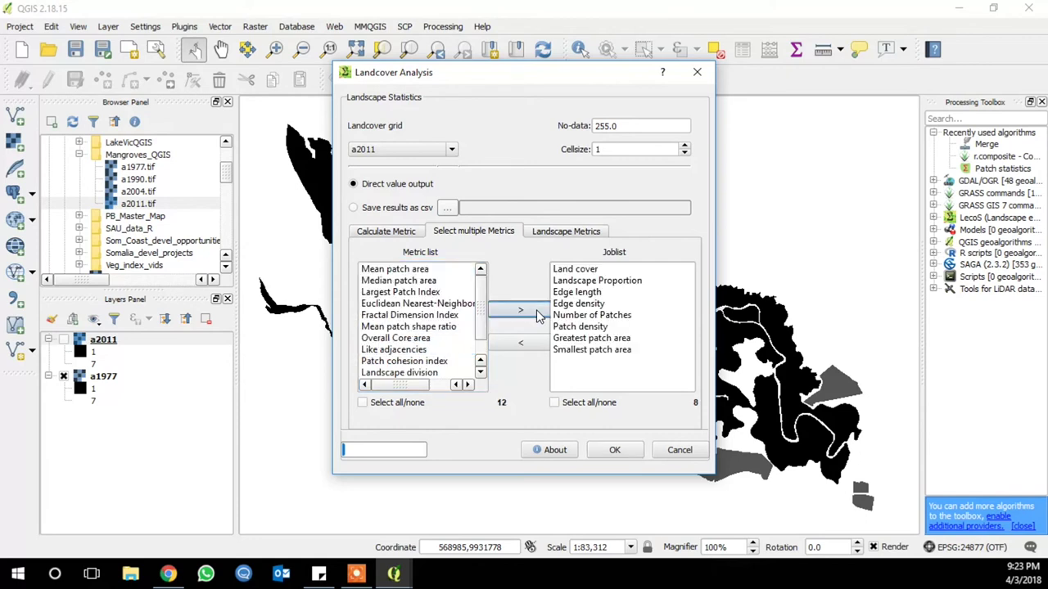
left_click(452, 150)
Use a1977 as the grid and save the results as 1977_patch_stats1.csv in Mangroves_QGIS.
left_click(440, 174)
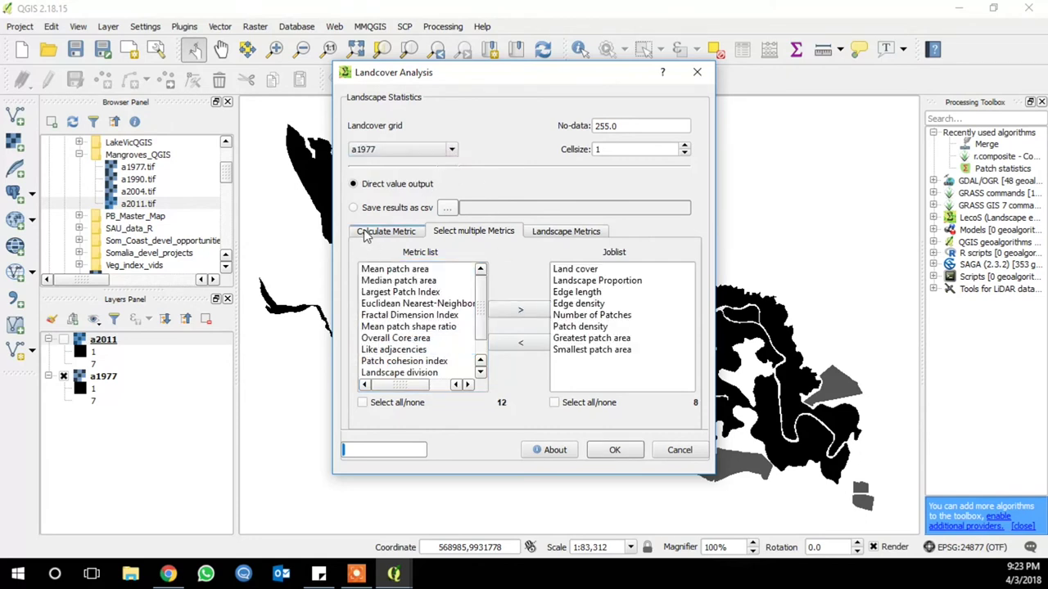
left_click(354, 208)
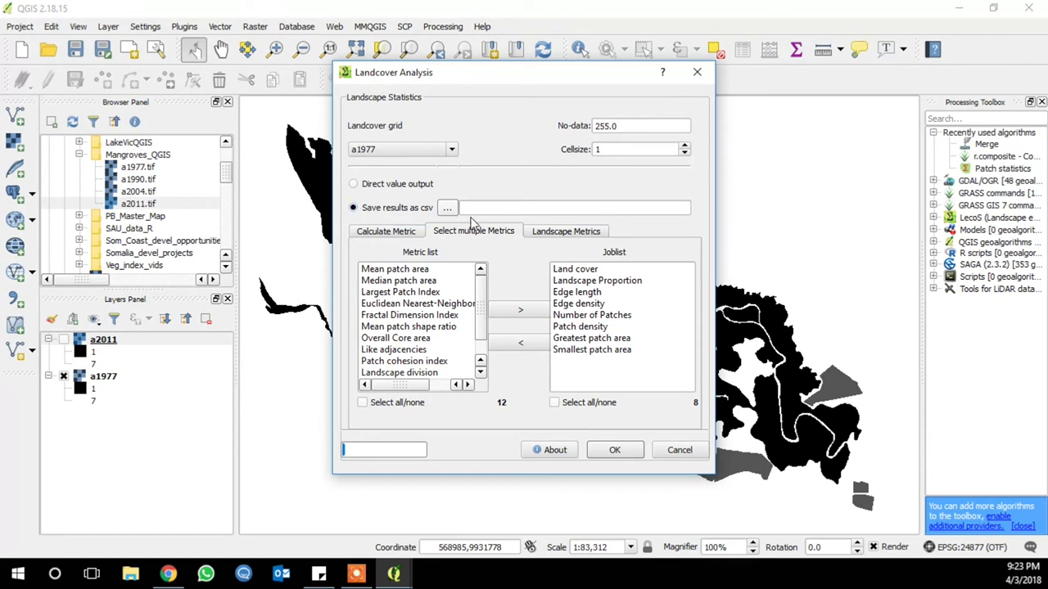
left_click(449, 209)
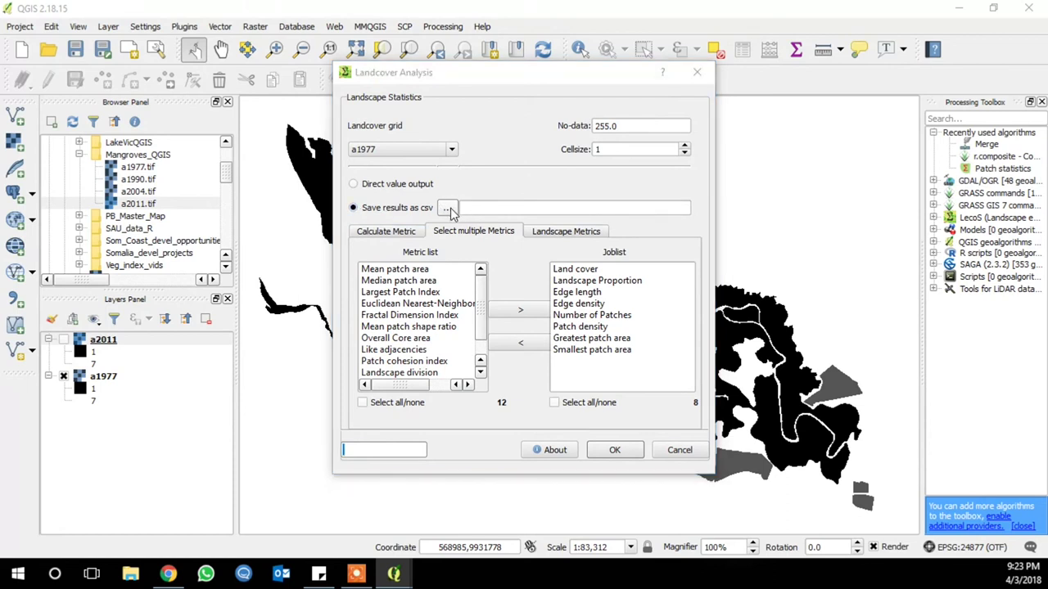
left_click(395, 210)
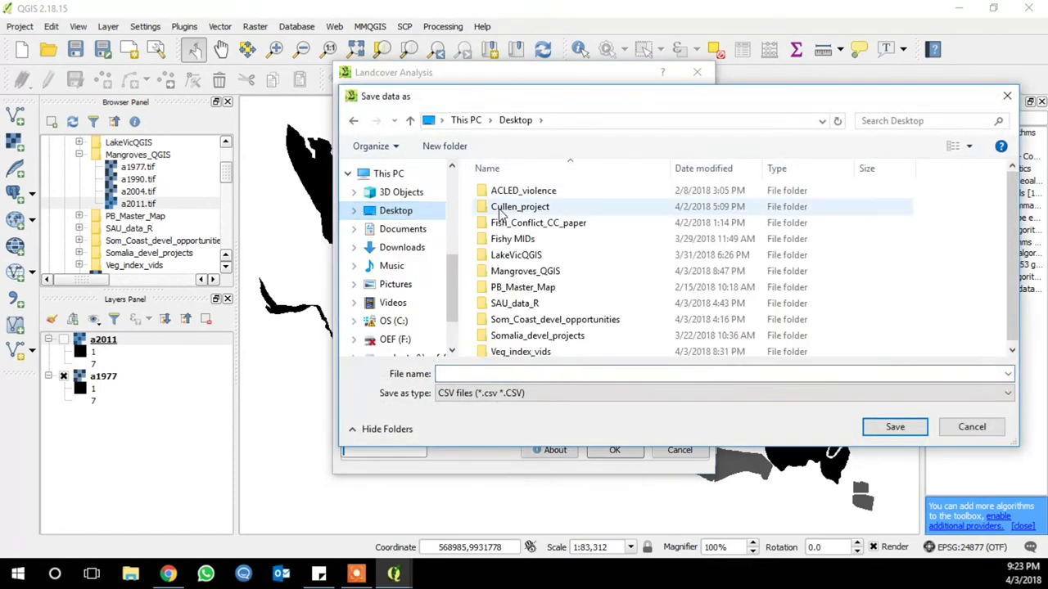
double_click(525, 274)
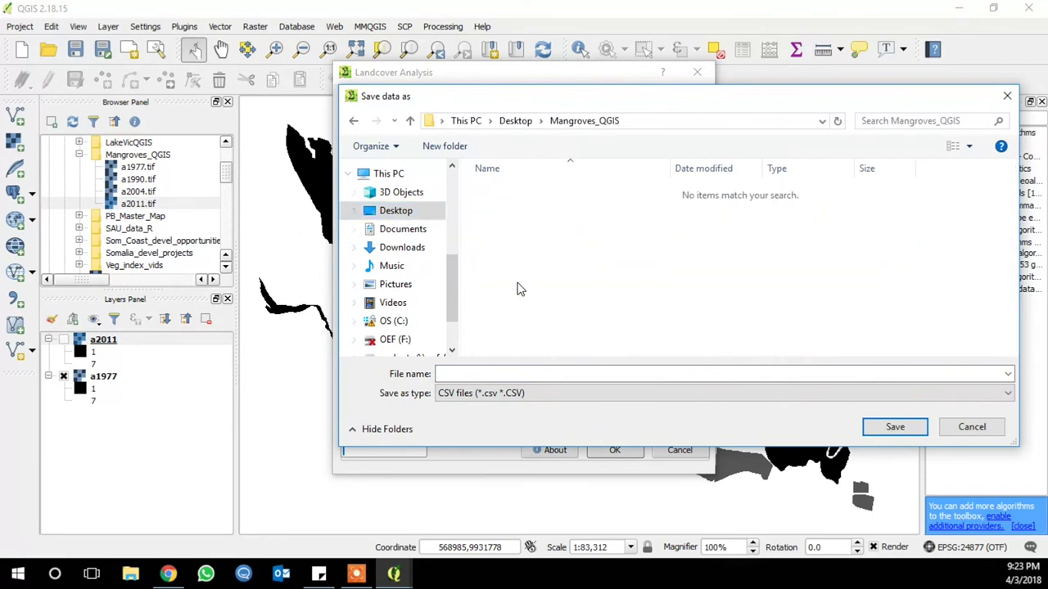
left_click(498, 373)
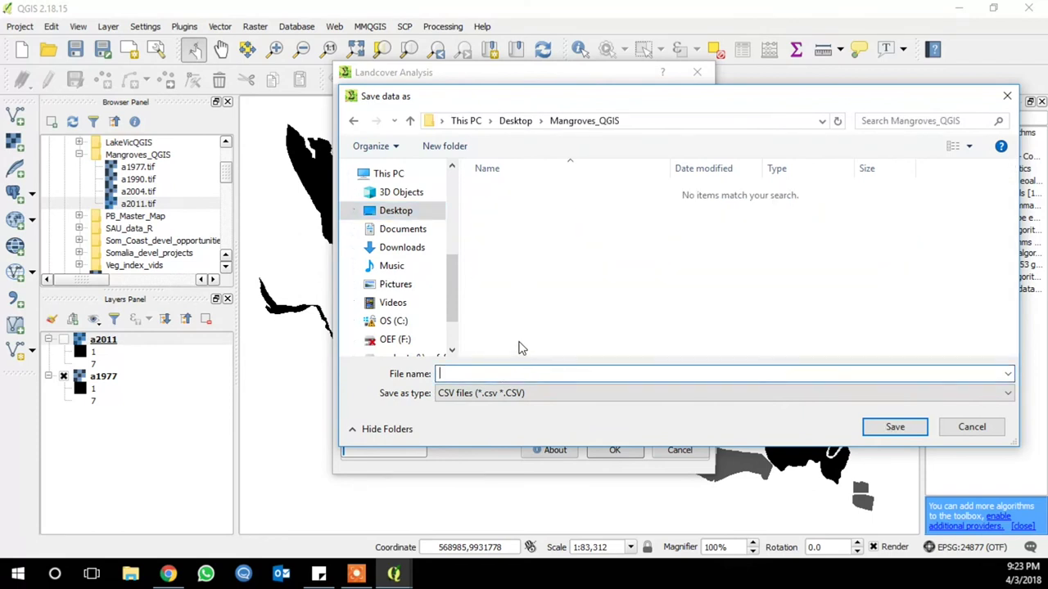
type("1977_patch_stats1")
left_click(889, 425)
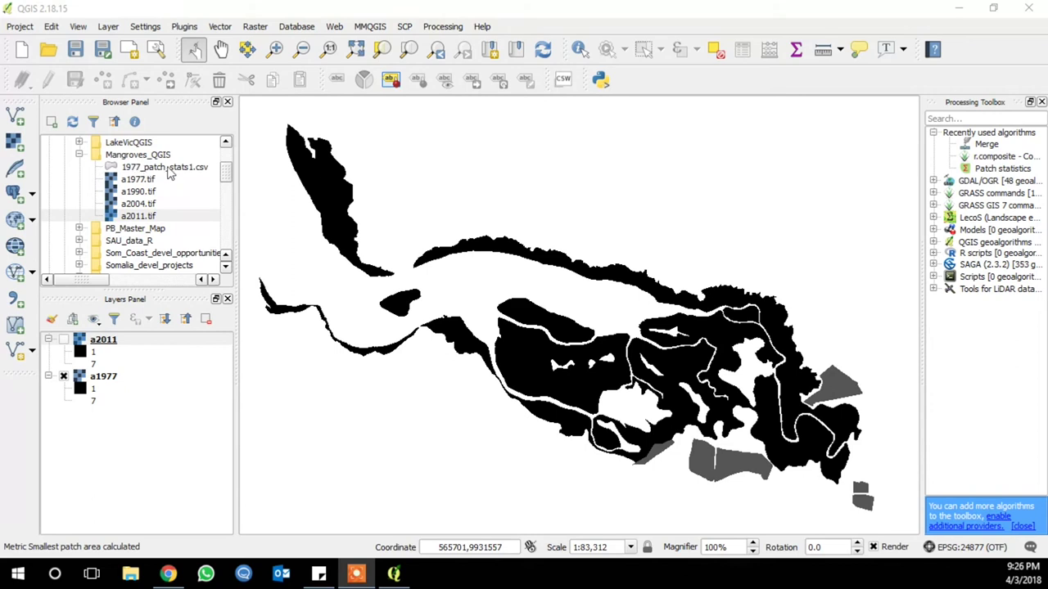
Add 1977_patch_stats1.csv from the Browser to the Layers panel and open its attribute table.
left_click(168, 168)
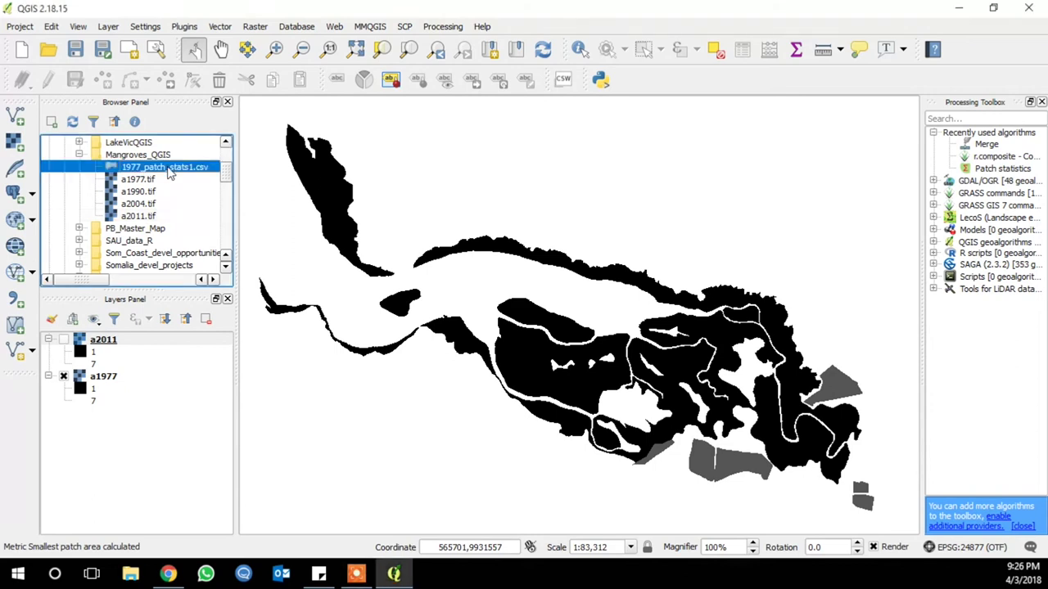
left_click_drag(168, 168, 148, 343)
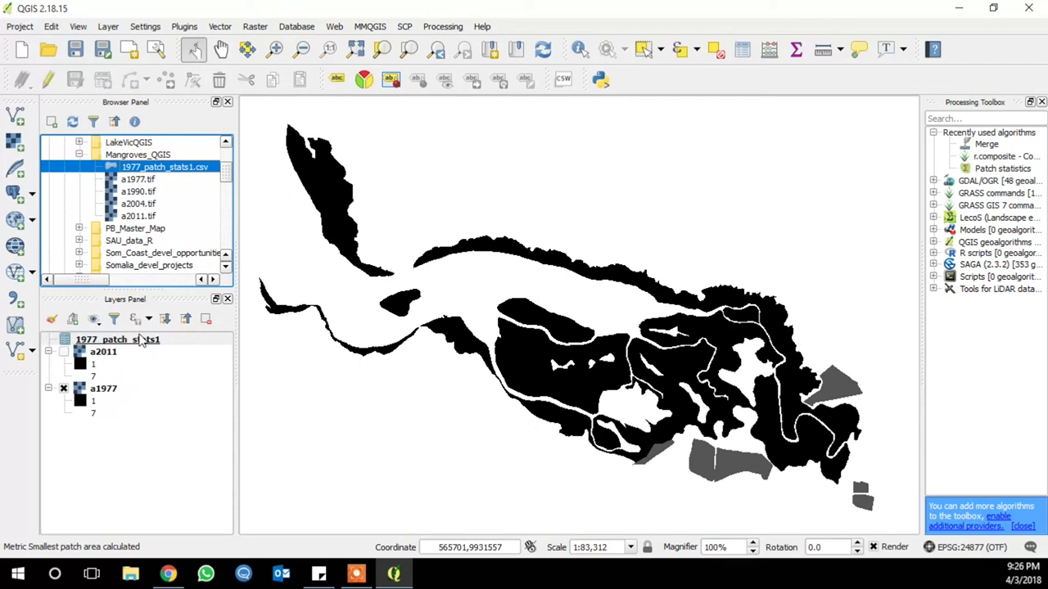
left_click(141, 342)
right_click(101, 339)
left_click(152, 435)
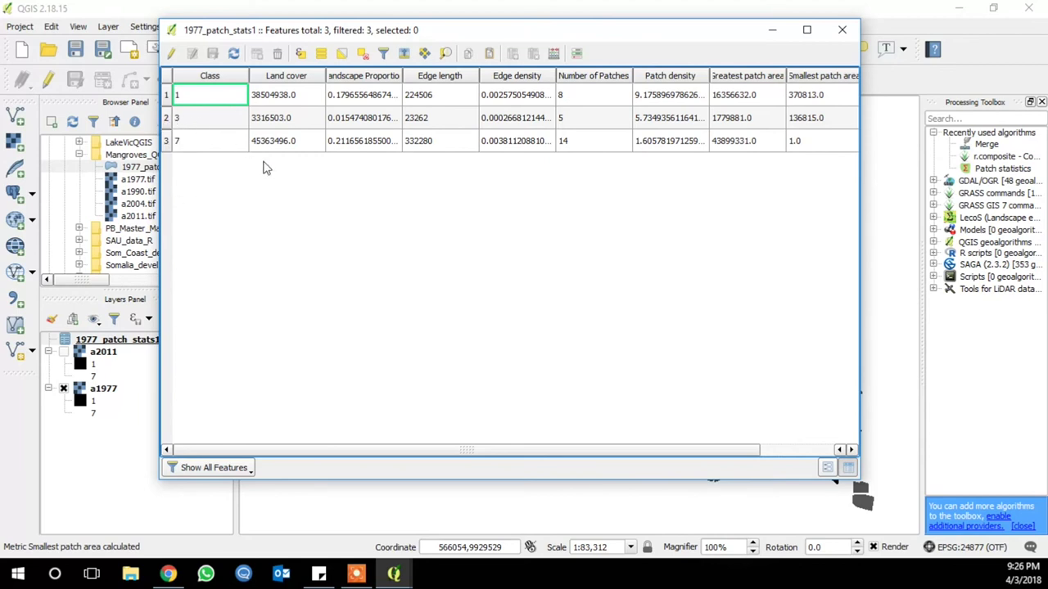
Widen the Landscape Proportion column of the 1977_patch_stats1 table, then minimise and restore it.
left_click_drag(417, 33, 316, 63)
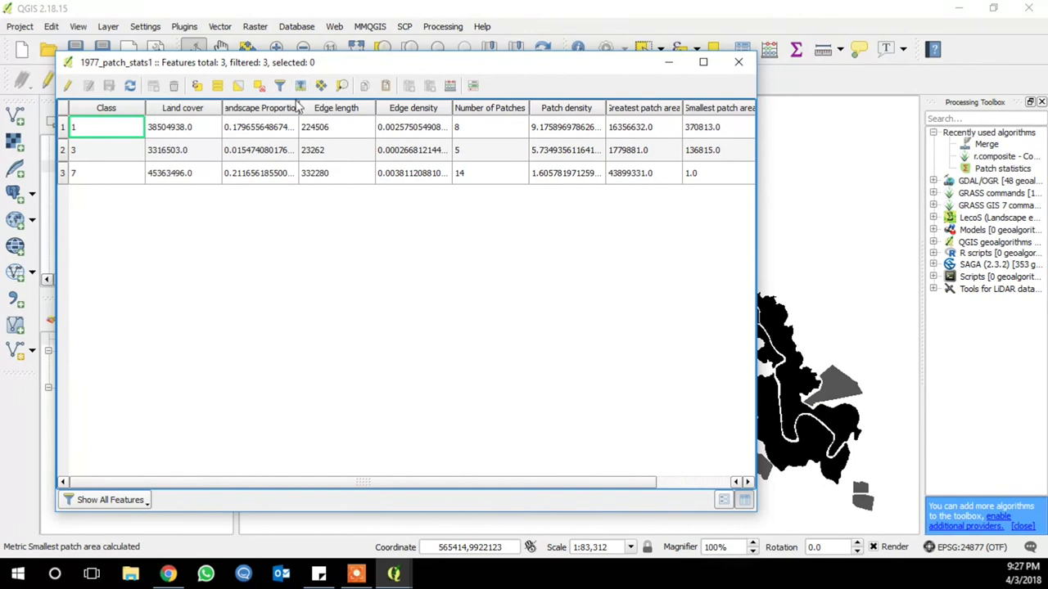
left_click_drag(299, 107, 336, 107)
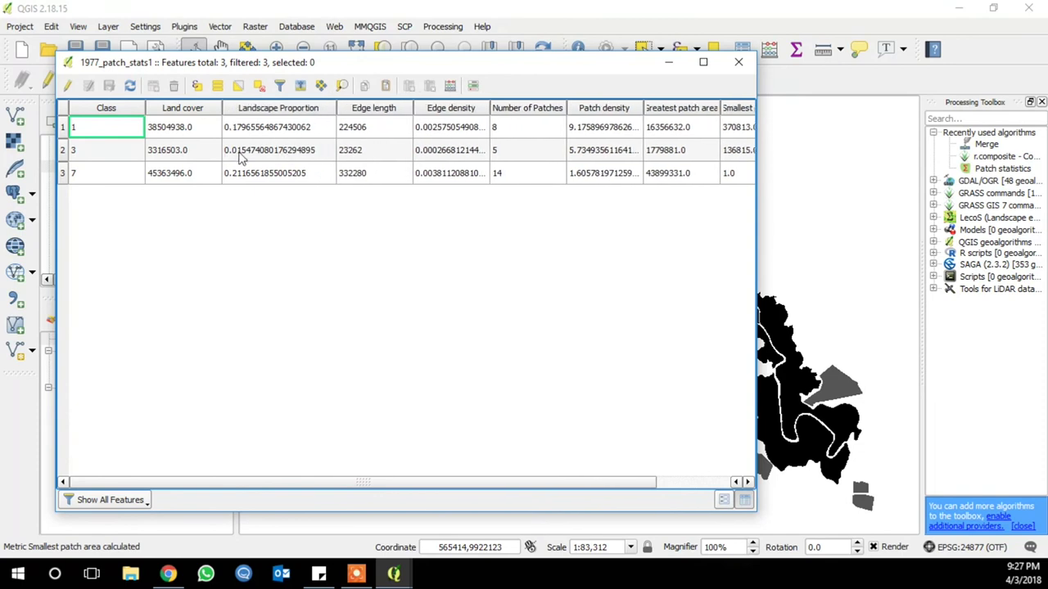
left_click(668, 65)
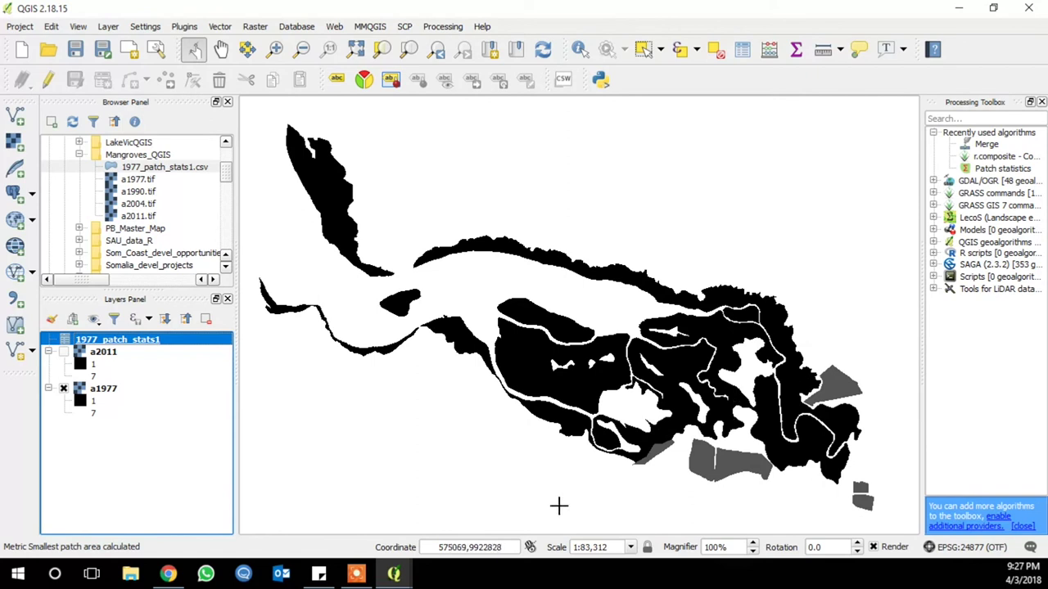
mouse_move(423, 576)
left_click(483, 500)
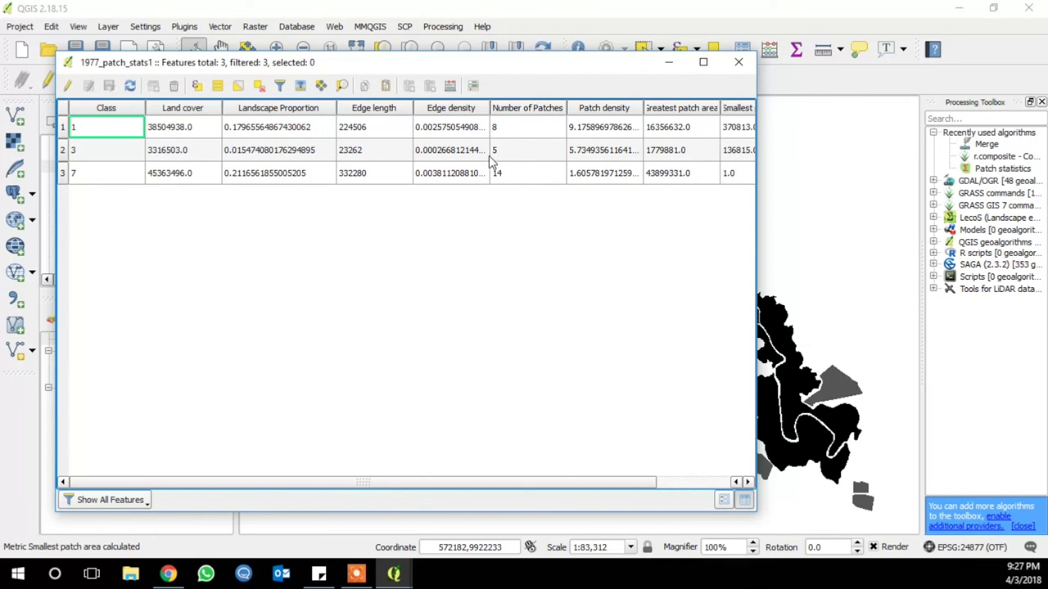
Scroll across all metric columns of the 1977_patch_stats1 table, then close it.
left_click(664, 68)
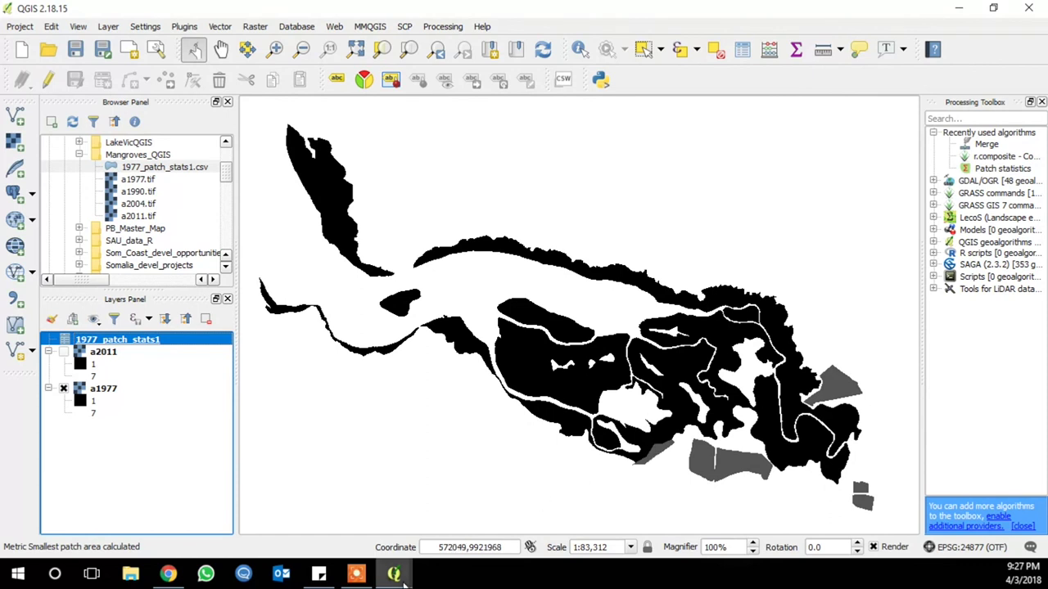
mouse_move(394, 574)
left_click(454, 541)
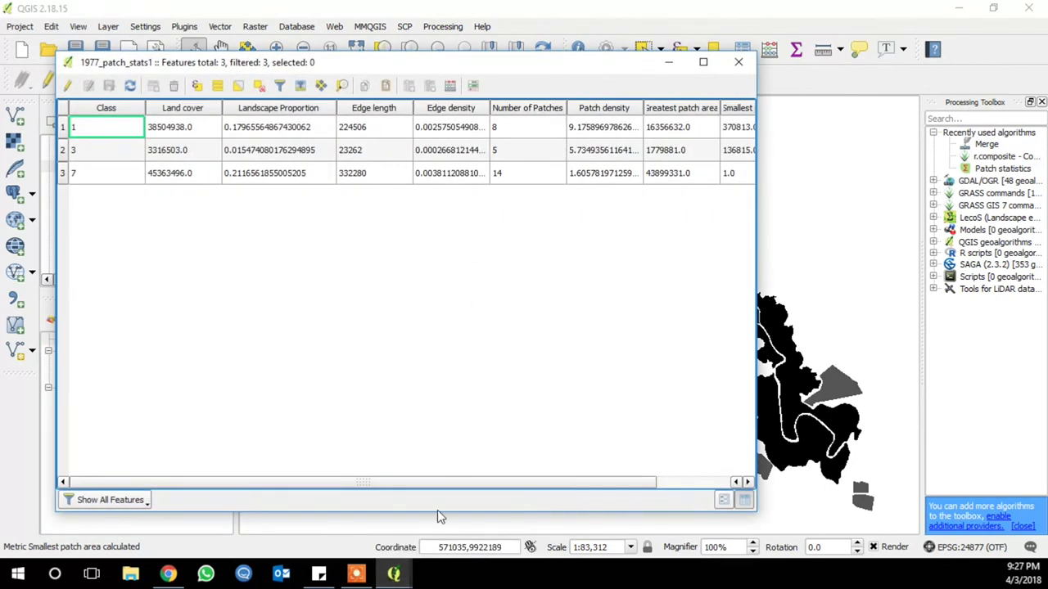
left_click_drag(449, 483, 551, 482)
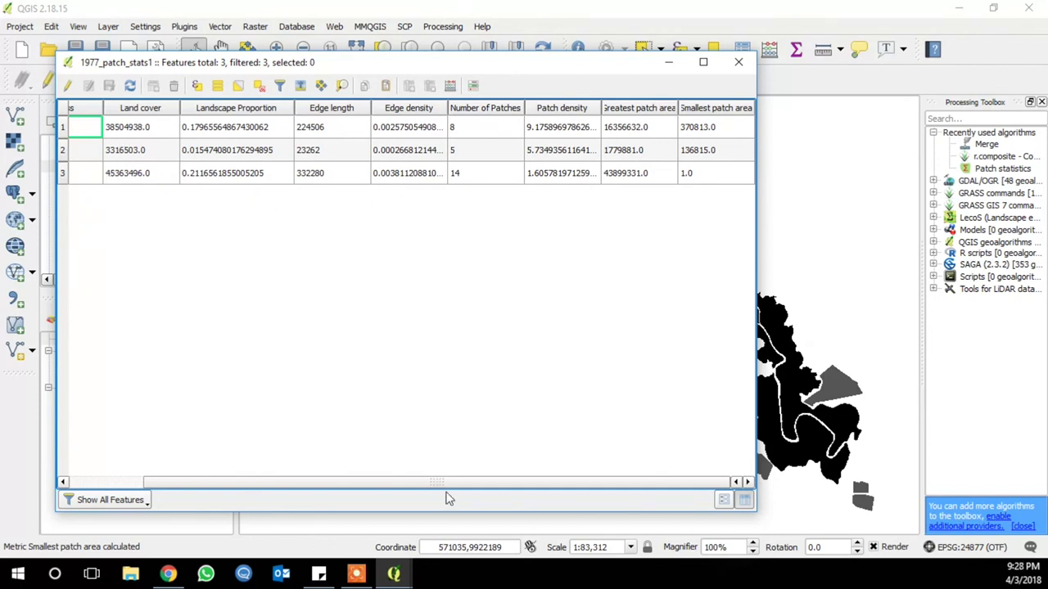
left_click_drag(451, 485, 379, 485)
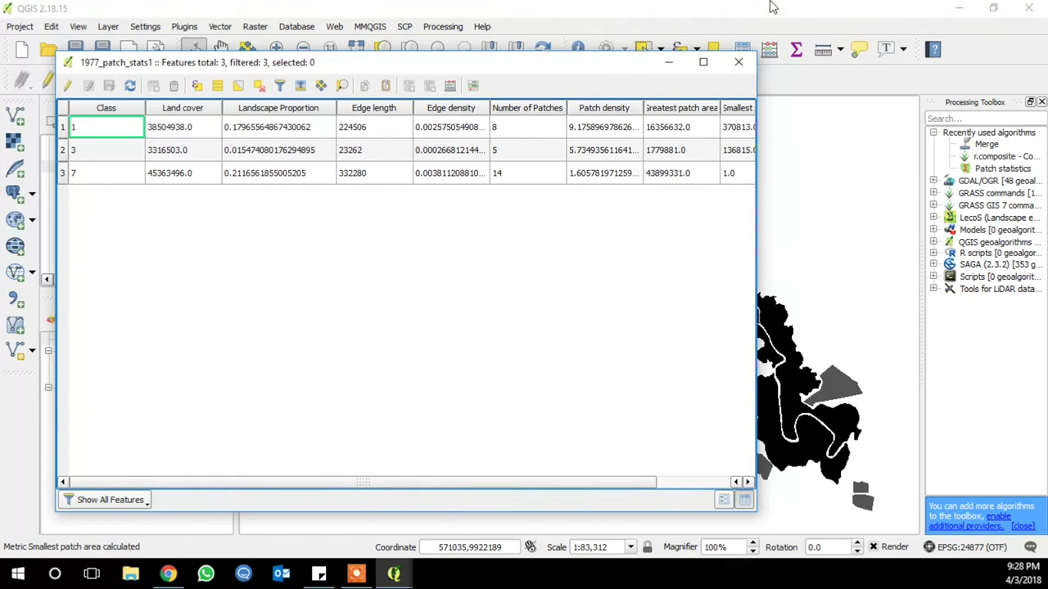
left_click(741, 65)
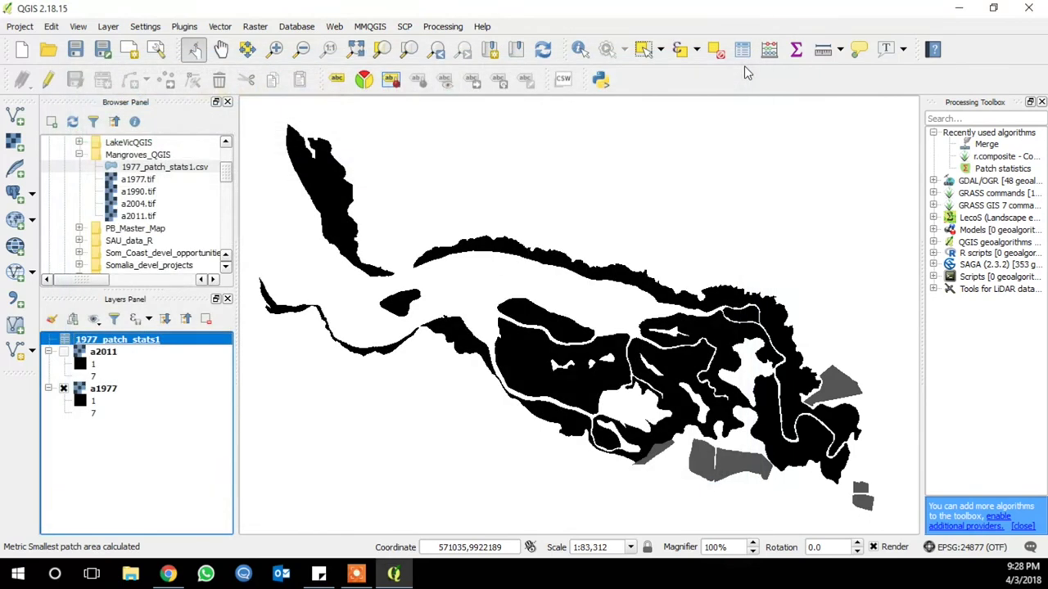